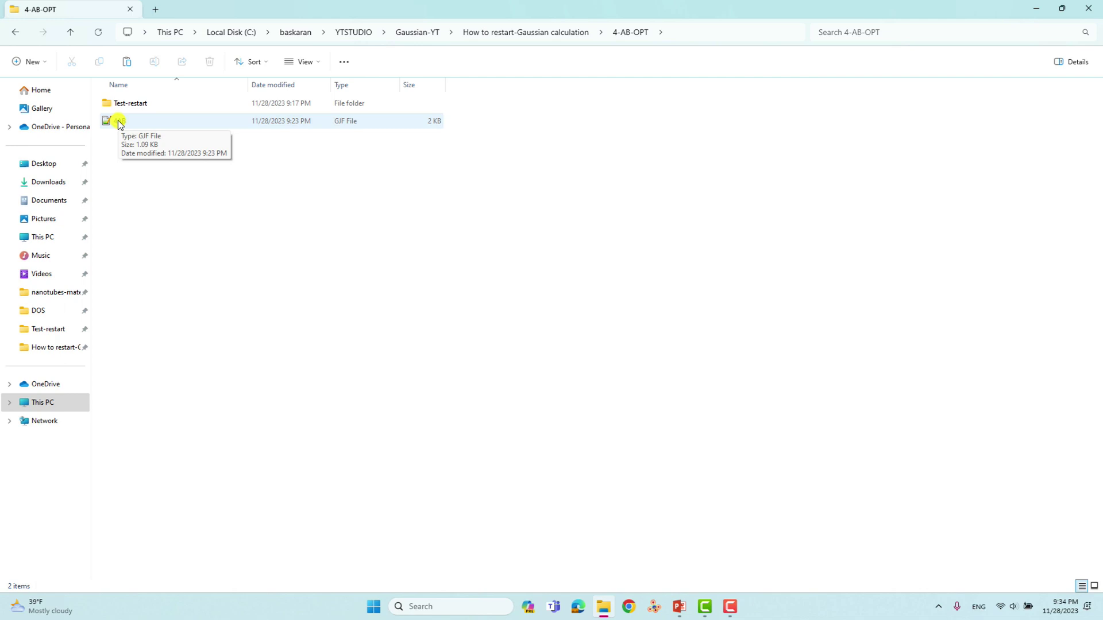
Launch GaussView and dismiss its startup tips and the empty new molecule window
click(124, 125)
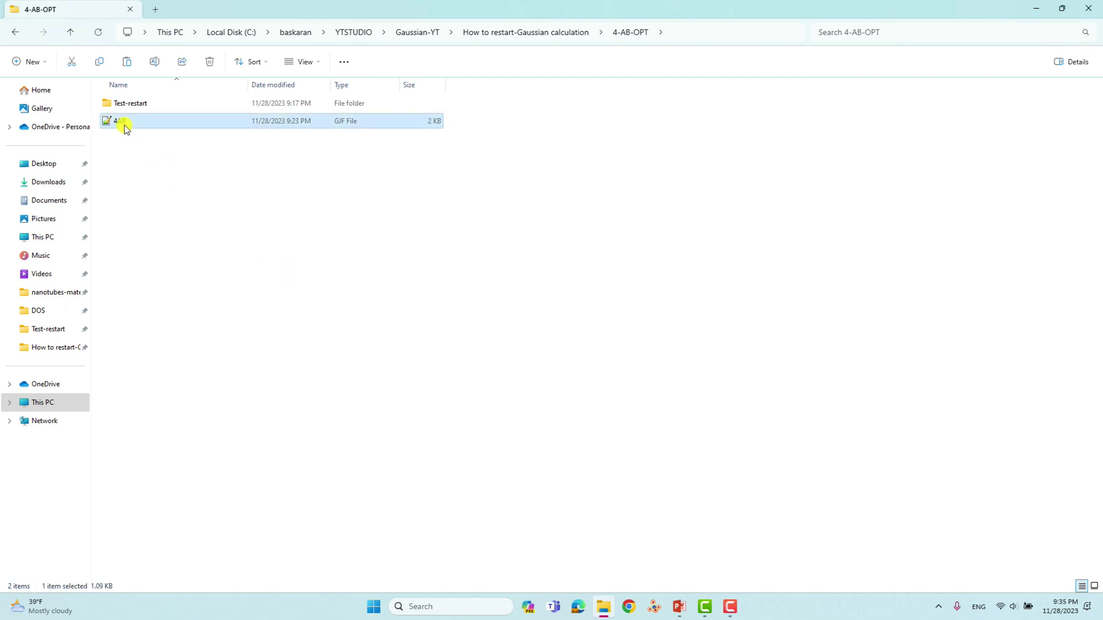
click(432, 604)
text(gau)
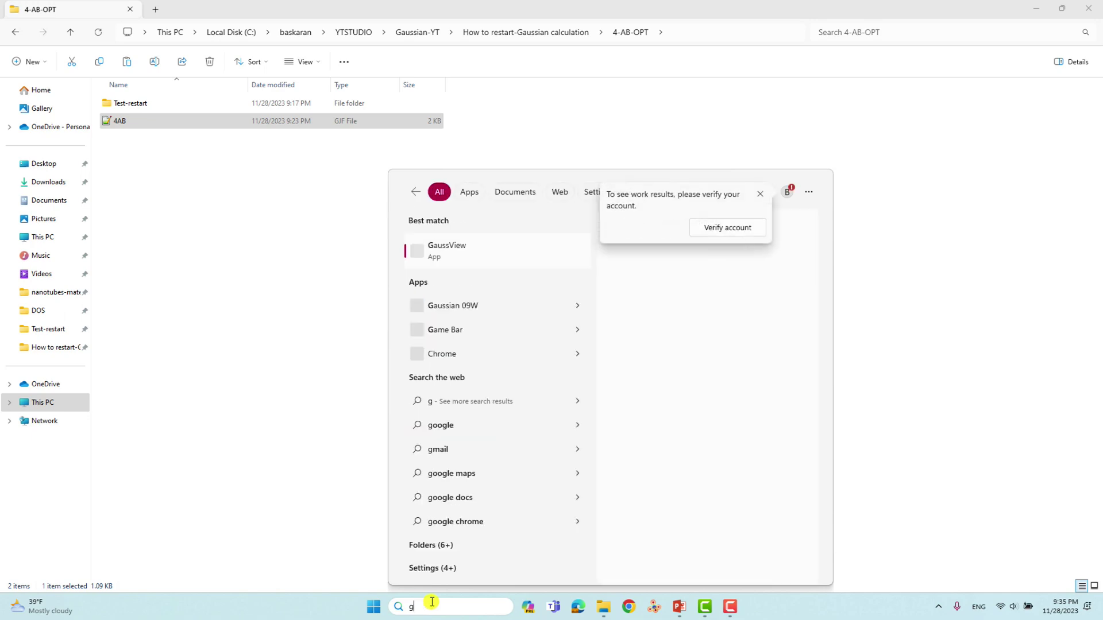
click(469, 249)
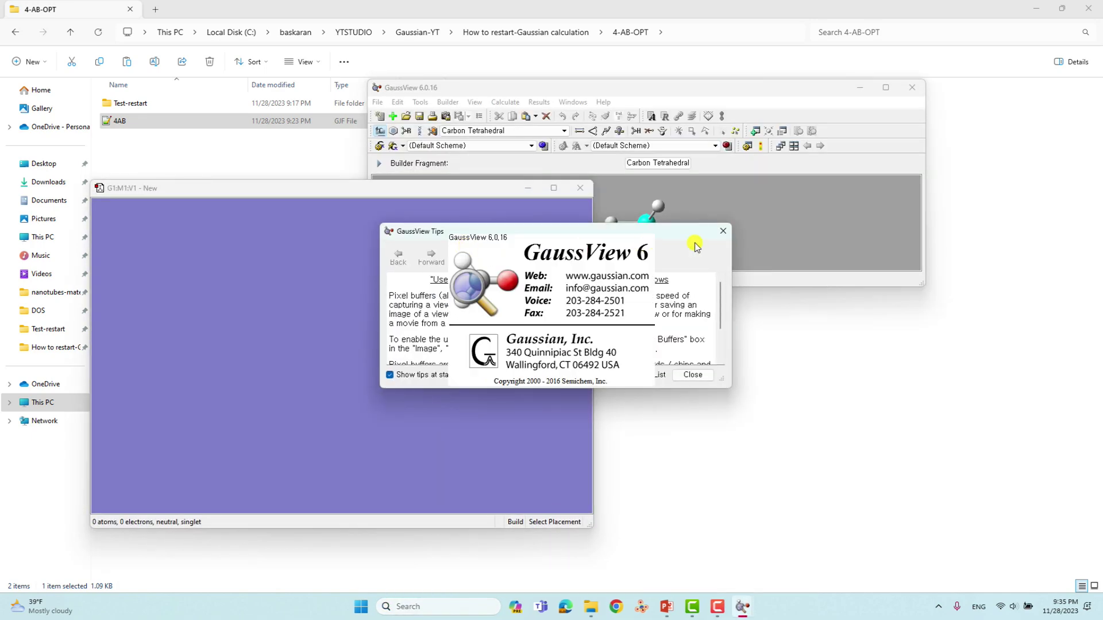
click(722, 233)
click(581, 188)
View the 4AB.gjf molecule in GaussView, rotating or repositioning it as needed, and close its window
click(117, 122)
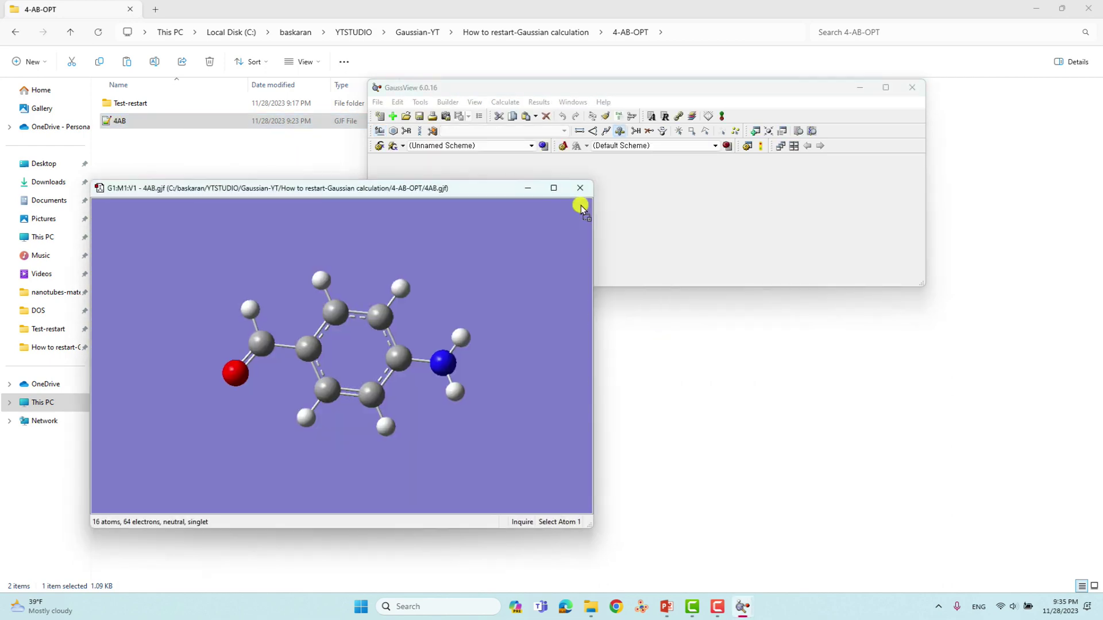
drag(414, 188, 726, 315)
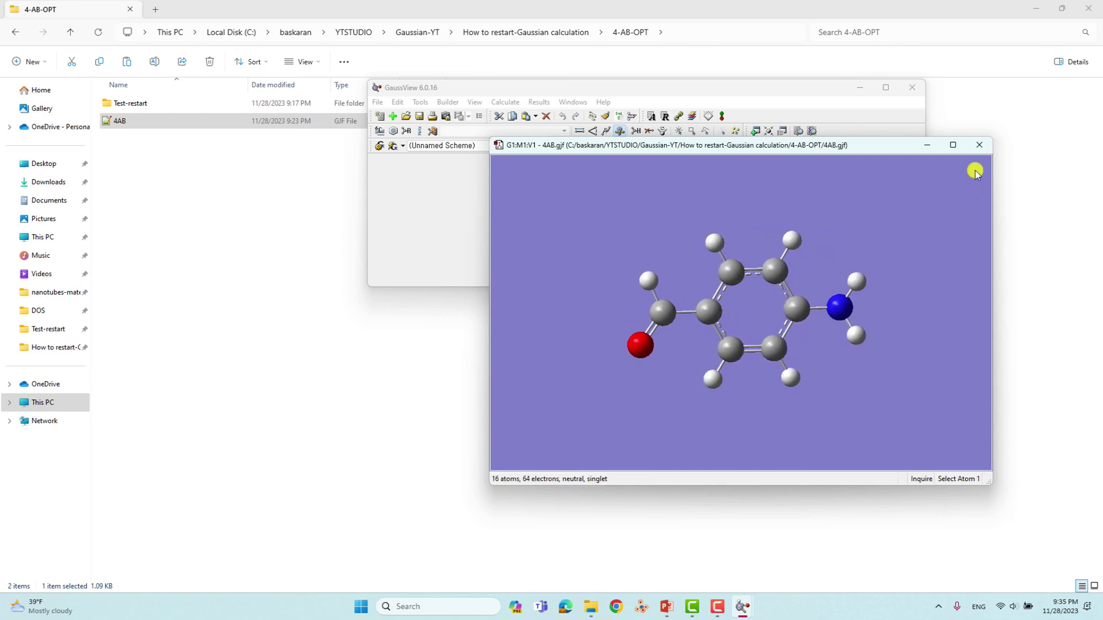
click(977, 148)
Open the 4AB input file from the 4-AB-OPT folder in Notepad++
click(115, 121)
right_click(115, 122)
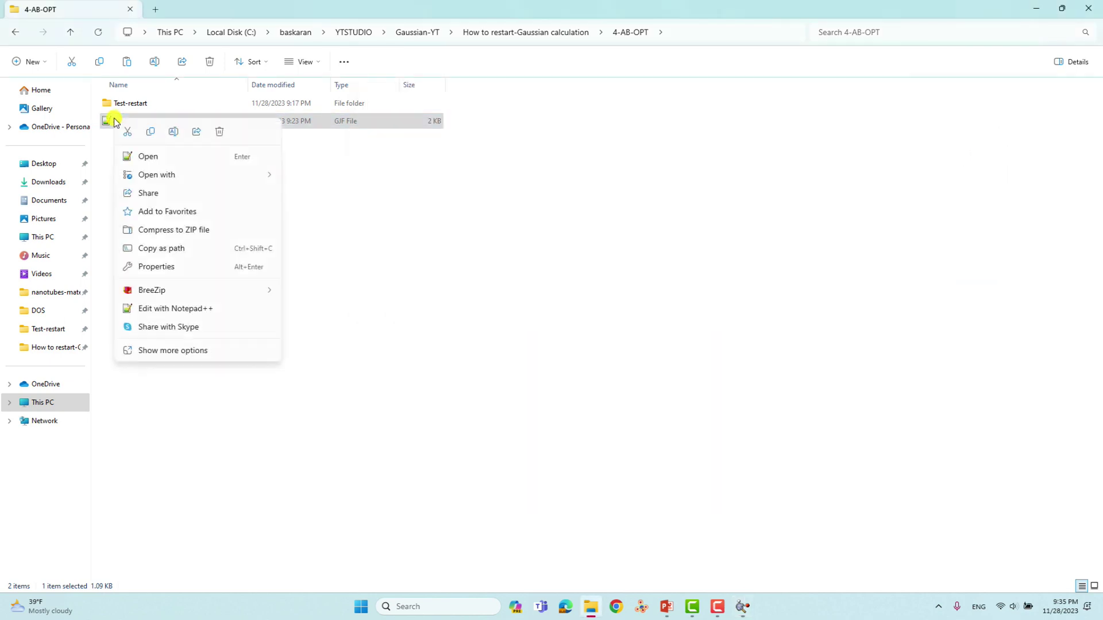
click(180, 308)
click(333, 218)
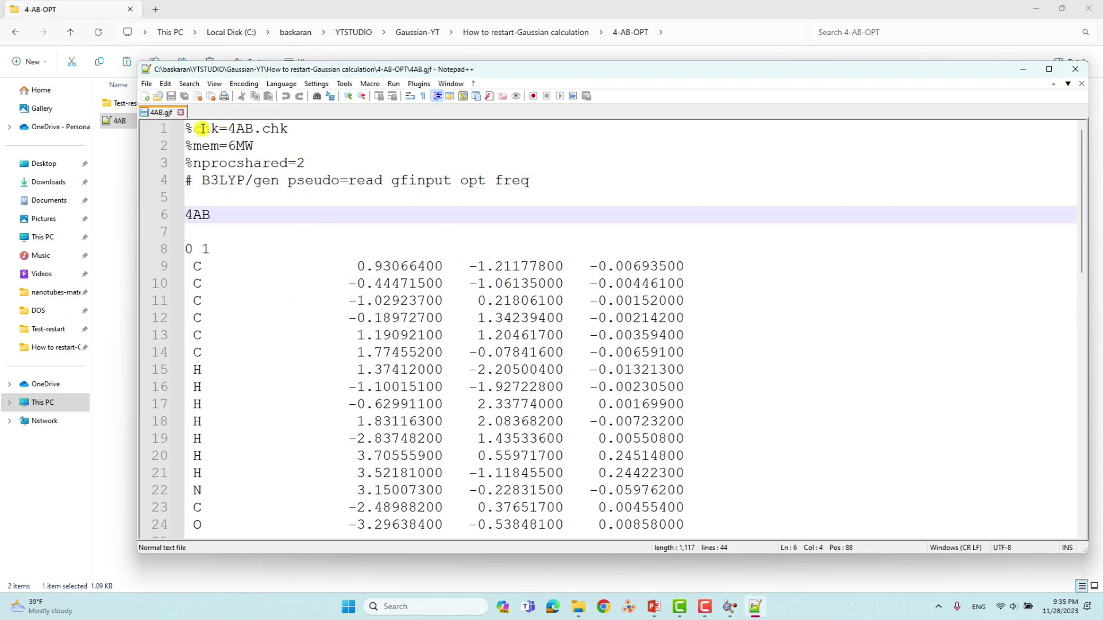
Examine the checkpoint, memory and processor lines of 4AB.gjf and the B3LYP route line with its opt and freq keywords
drag(188, 127, 191, 128)
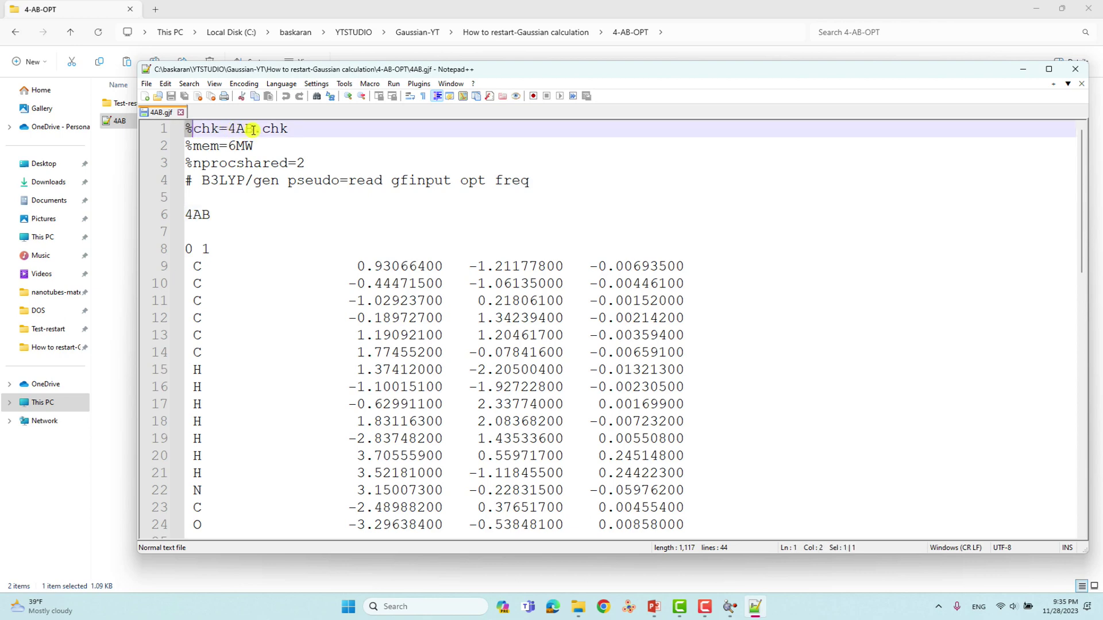
drag(186, 145, 304, 164)
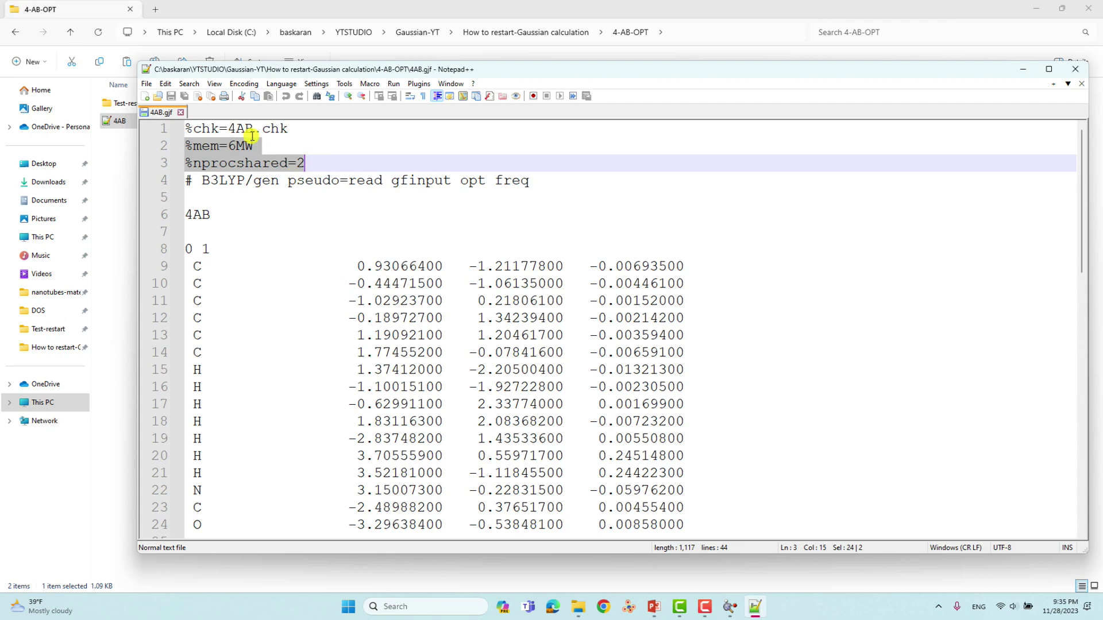
drag(201, 181, 242, 182)
click(259, 184)
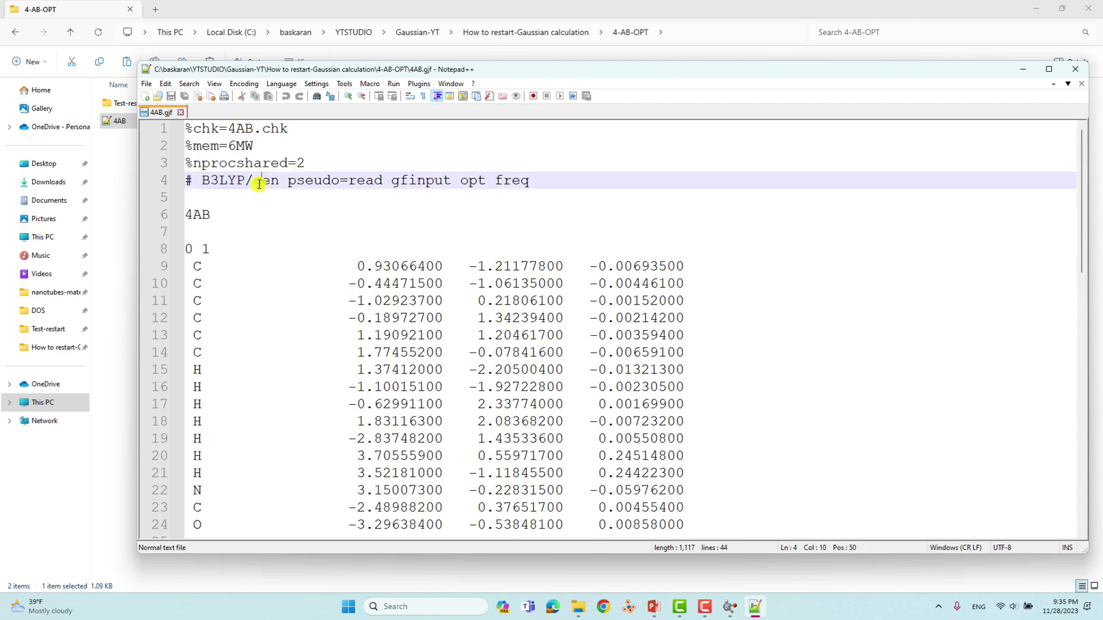
drag(255, 182, 439, 182)
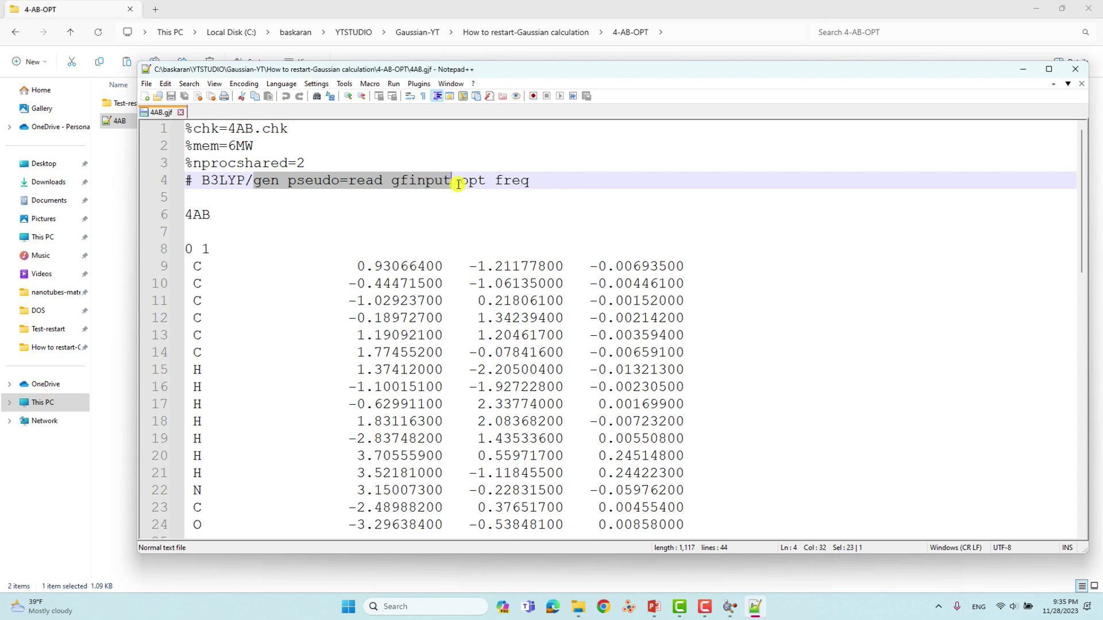
drag(460, 182, 520, 181)
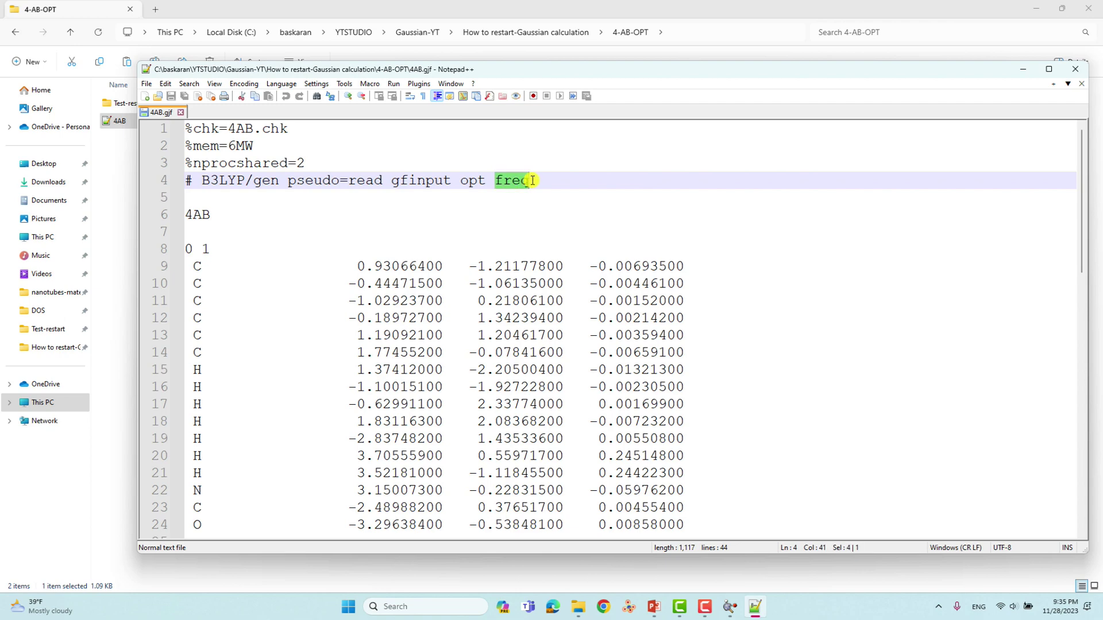
click(475, 181)
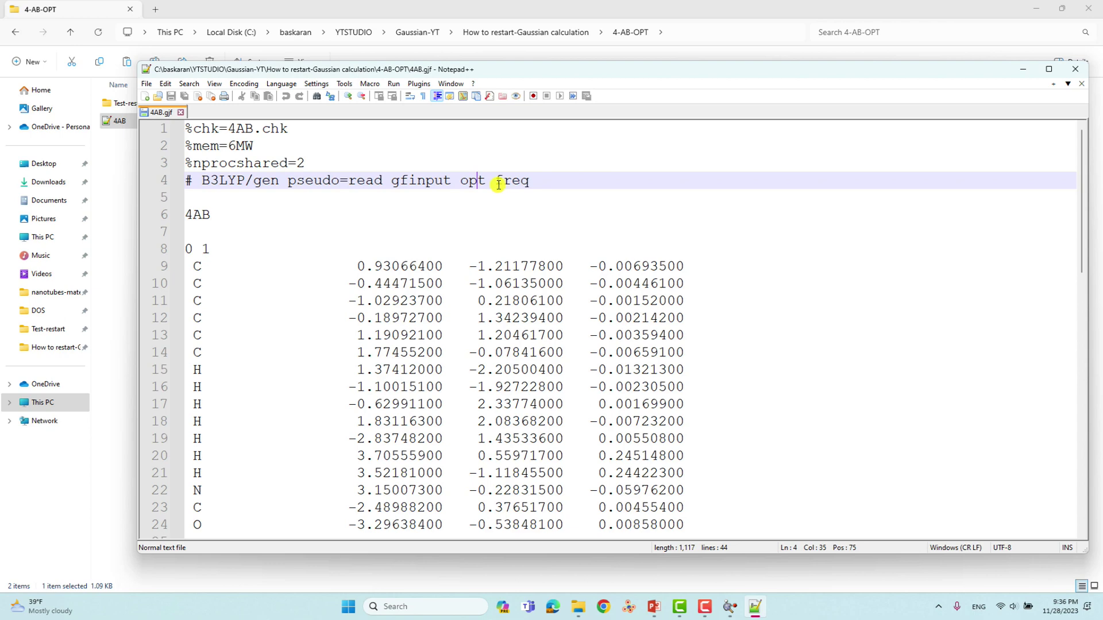
Review the title, charge and multiplicity, atom coordinates and 6-31G* basis set section of 4AB.gjf, including the blank separator lines
click(191, 197)
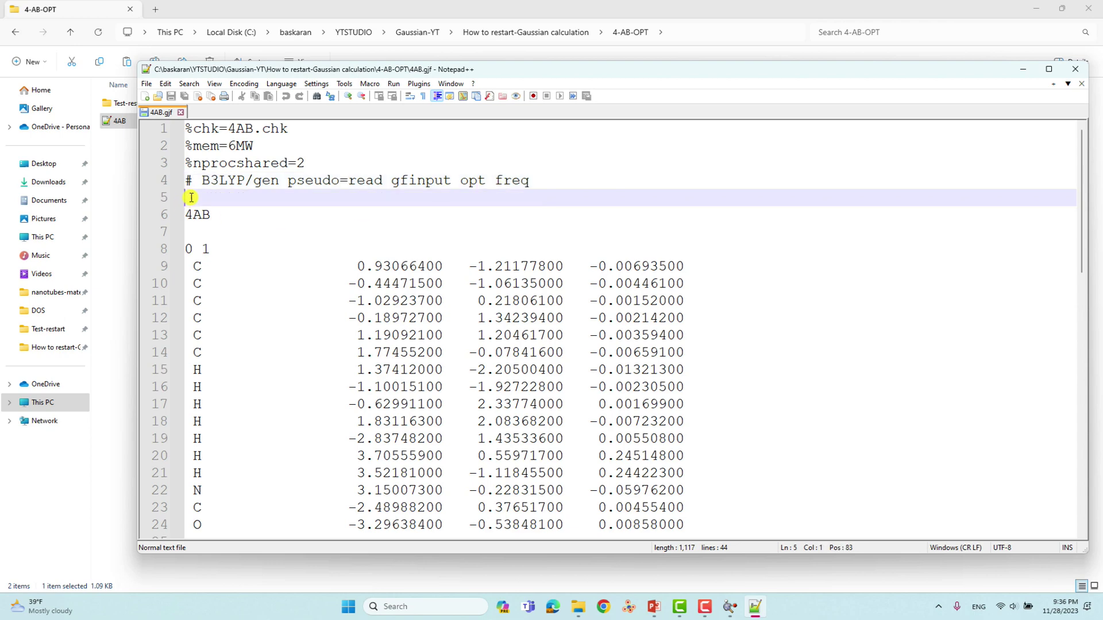
click(198, 216)
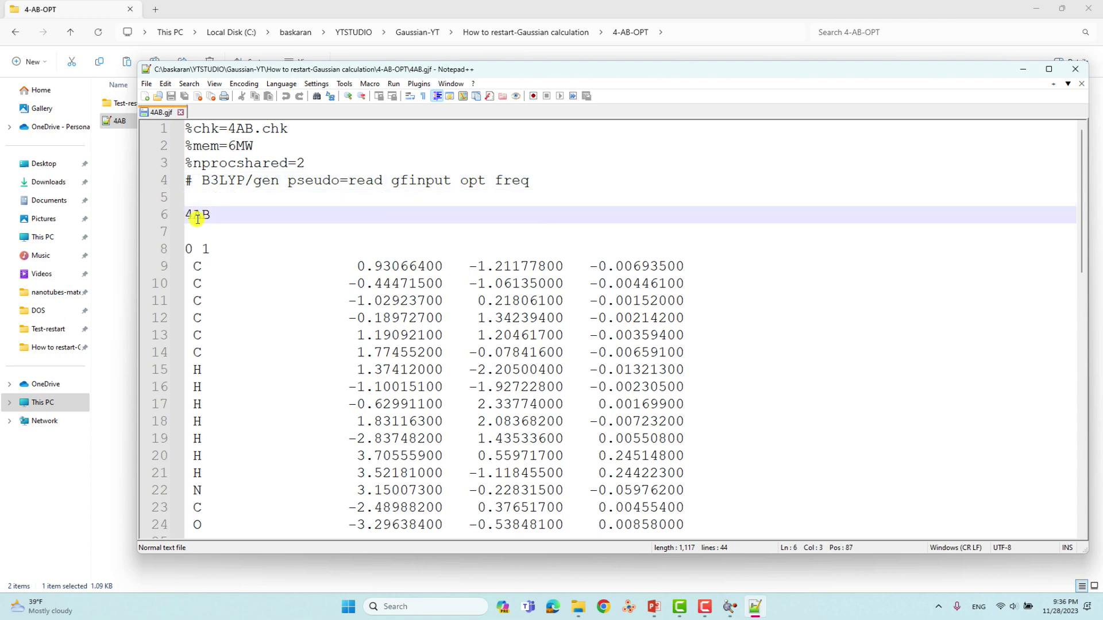
click(191, 230)
click(190, 251)
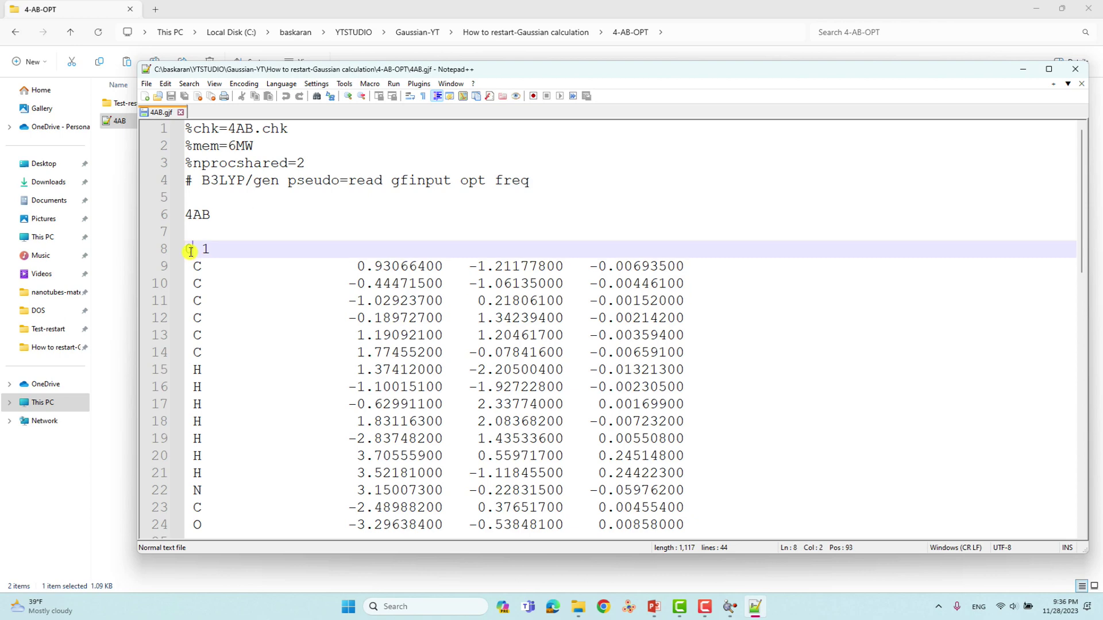
double_click(206, 251)
drag(186, 265, 714, 272)
drag(186, 300, 274, 300)
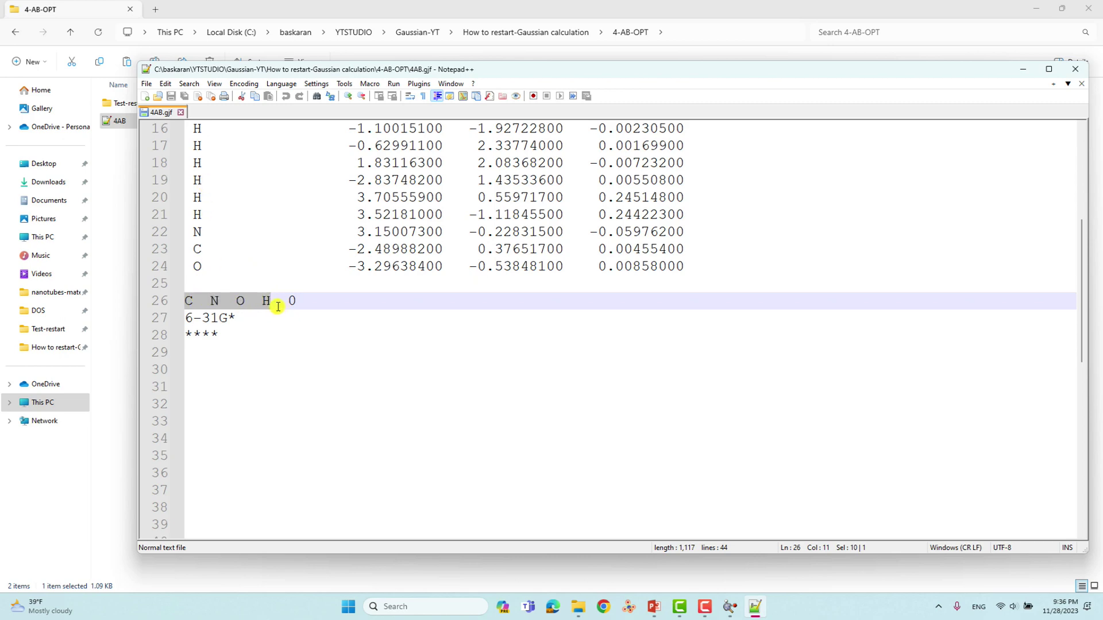
drag(295, 301, 186, 311)
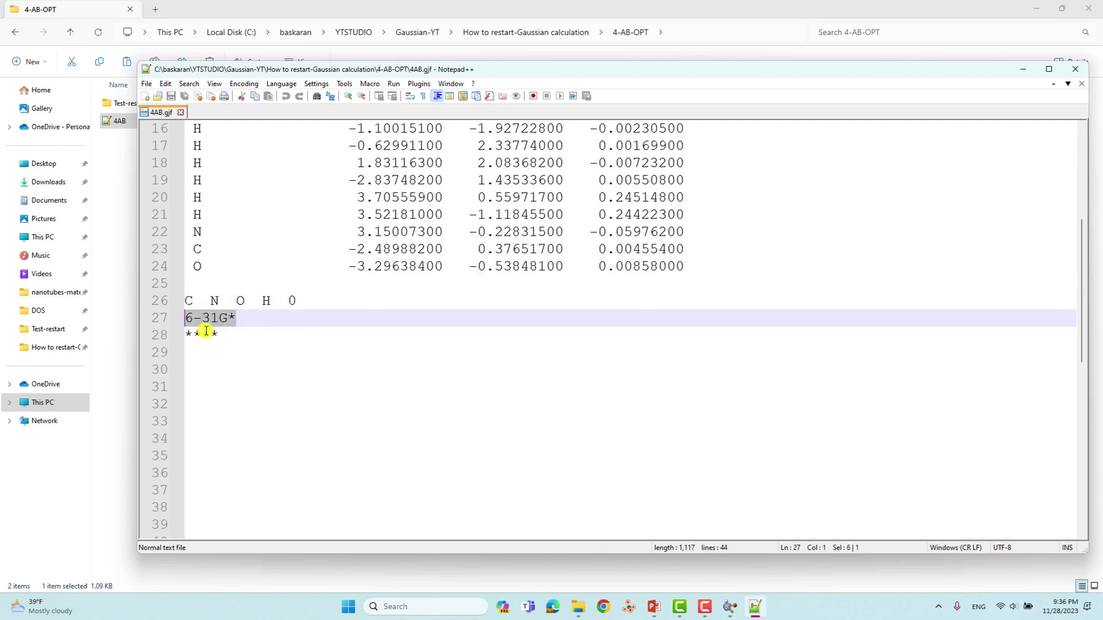
drag(220, 334, 168, 333)
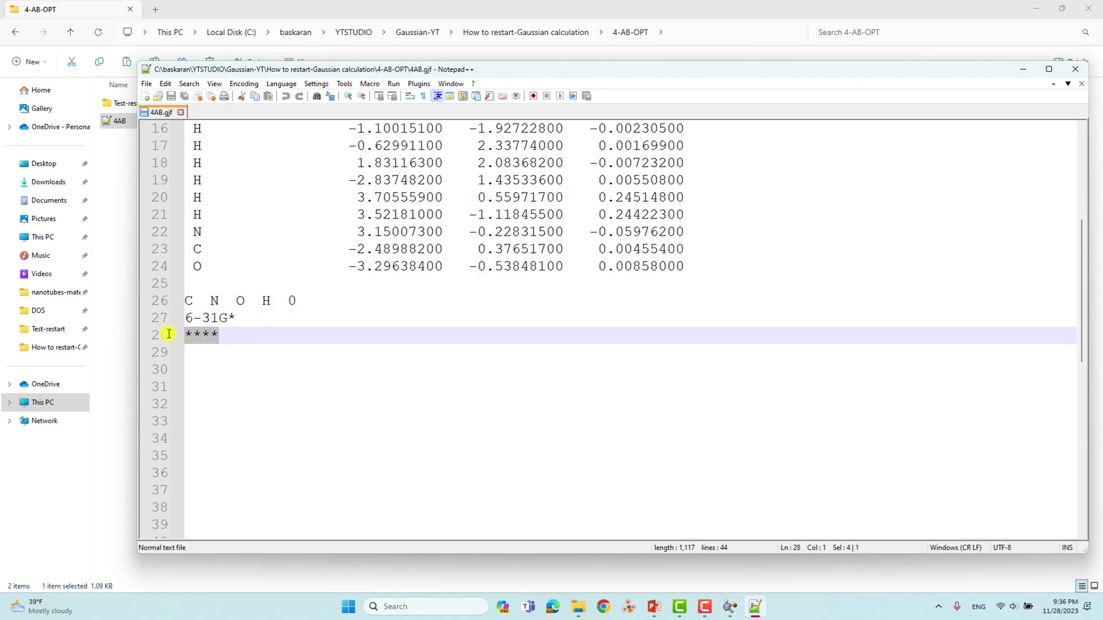
Add three line breaks after the closing **** line of 4AB.gjf, save the file and close Notepad++
click(240, 335)
key(Return)
key(Return)
key(Return)
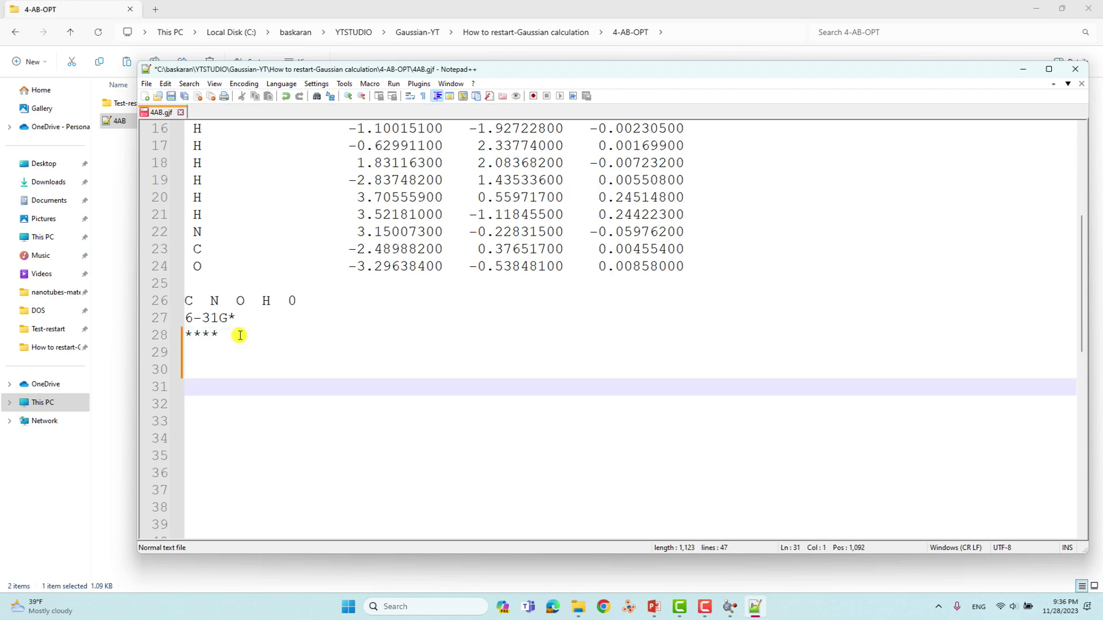
click(171, 97)
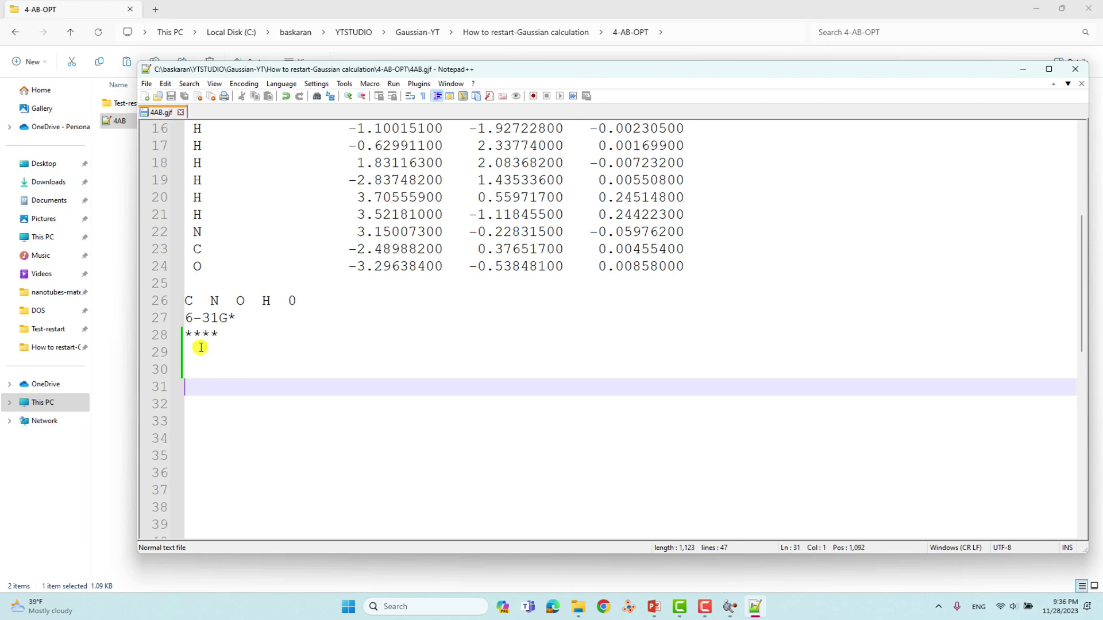
click(1082, 83)
click(1076, 69)
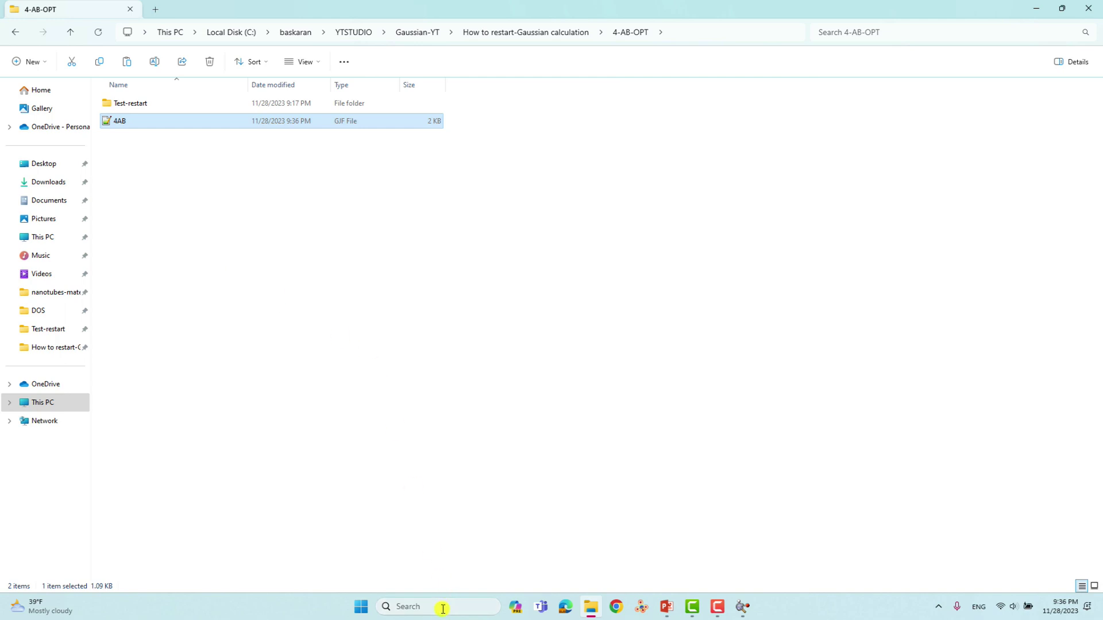
Launch Gaussian 09W and move its window clear of the file listing
click(423, 607)
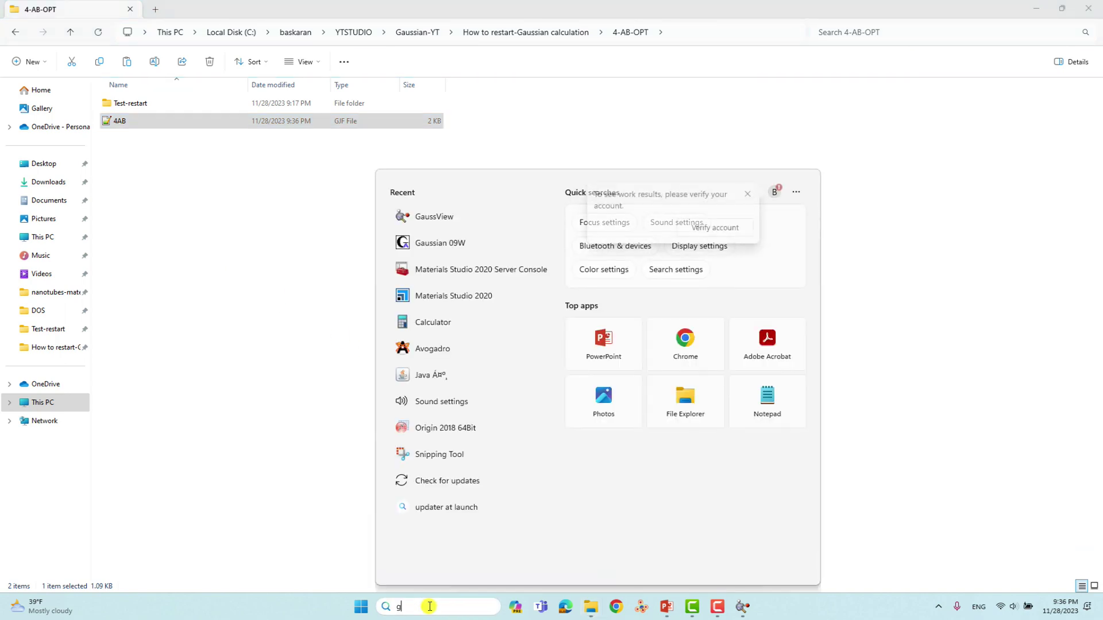
text(gau)
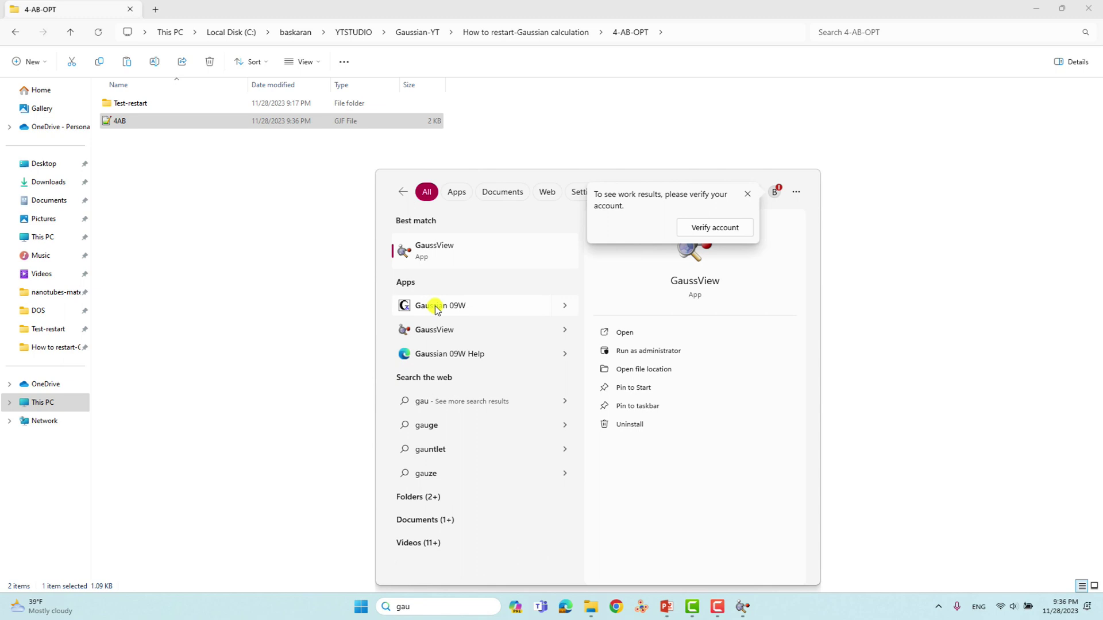
click(436, 306)
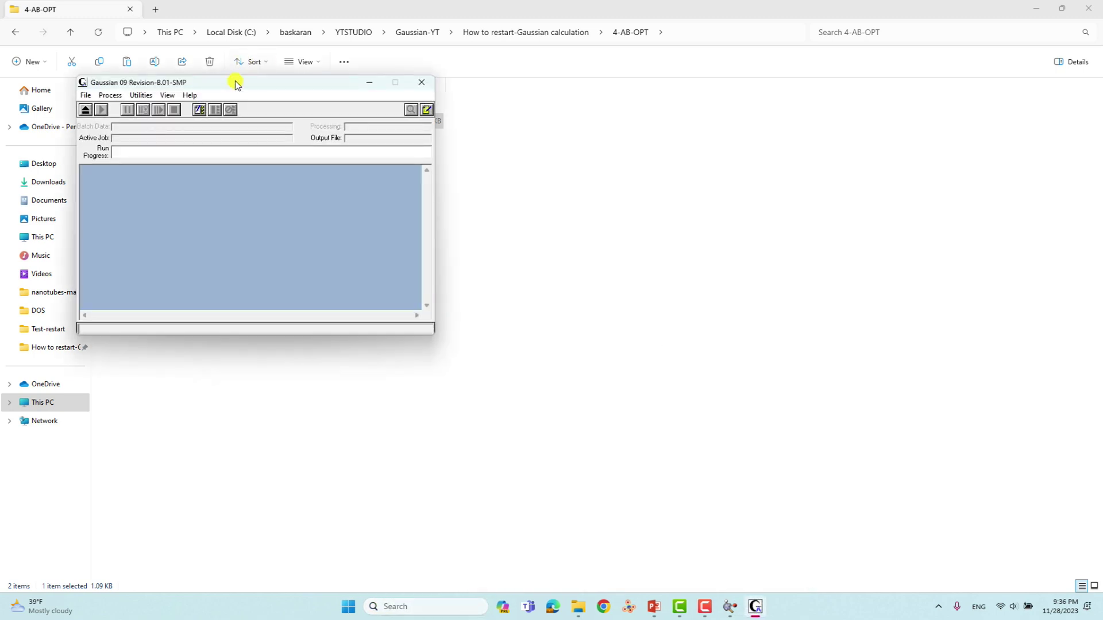
drag(236, 81, 509, 140)
Open the 4AB input file from the 4-AB-OPT folder in Gaussian 09W
click(363, 149)
click(383, 178)
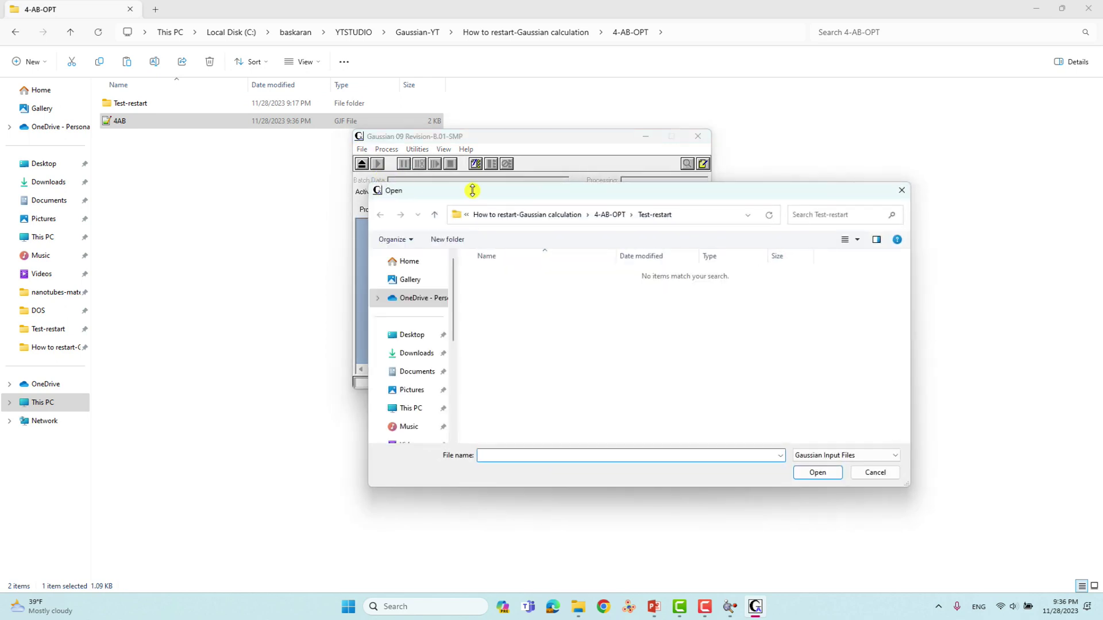
click(625, 220)
click(484, 293)
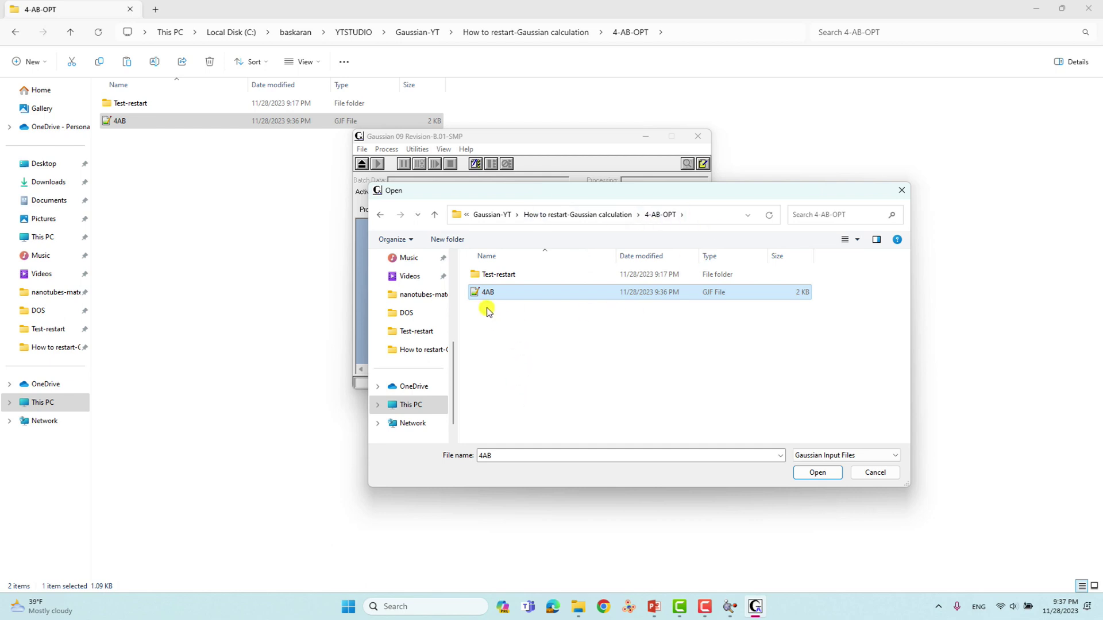
click(817, 472)
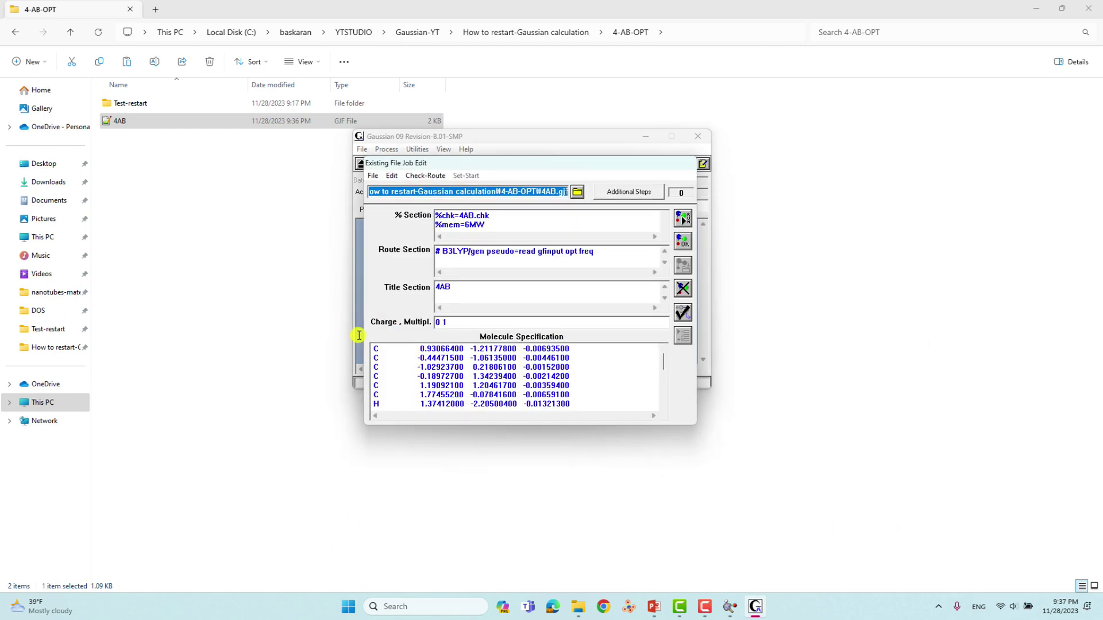
Add four line breaks after the **** line at the end of the molecule specification
scroll(560, 356, down, 5)
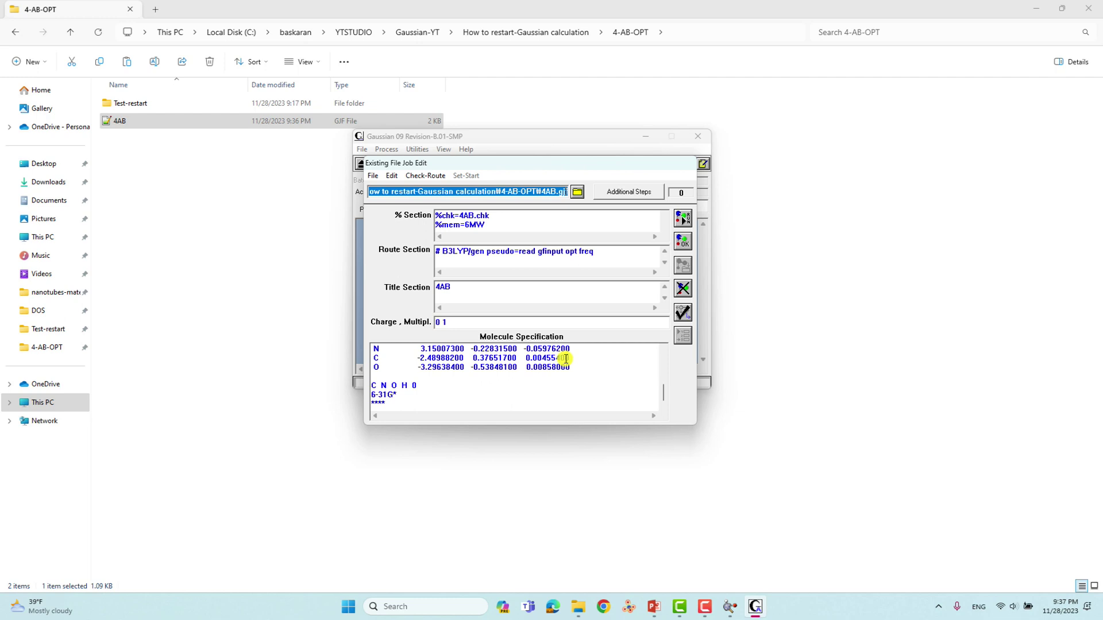
click(410, 403)
key(Return)
key(Return)
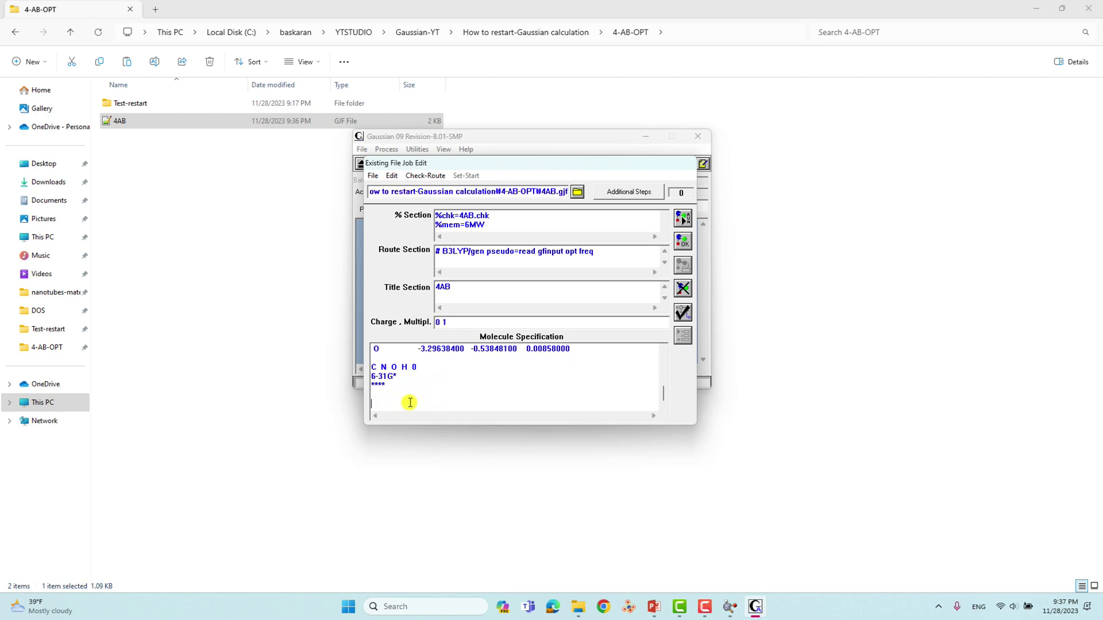
key(Return)
key(Return)
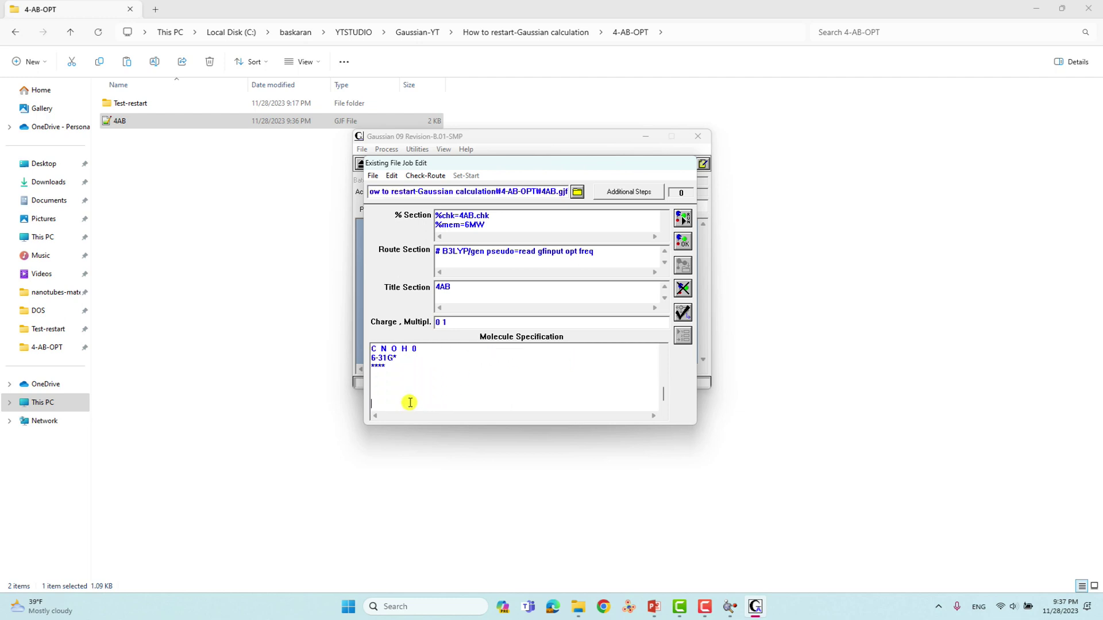
Check the loaded job's % section, charge and multiplicity, atom coordinates and basis set lines
scroll(428, 373, up, 5)
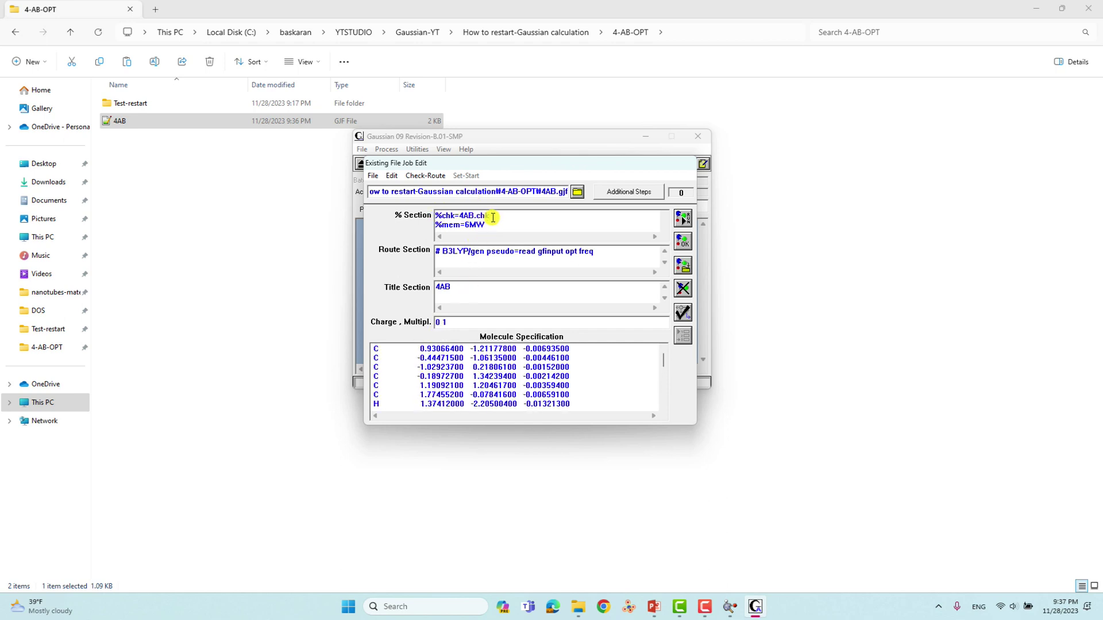
scroll(490, 224, down, 1)
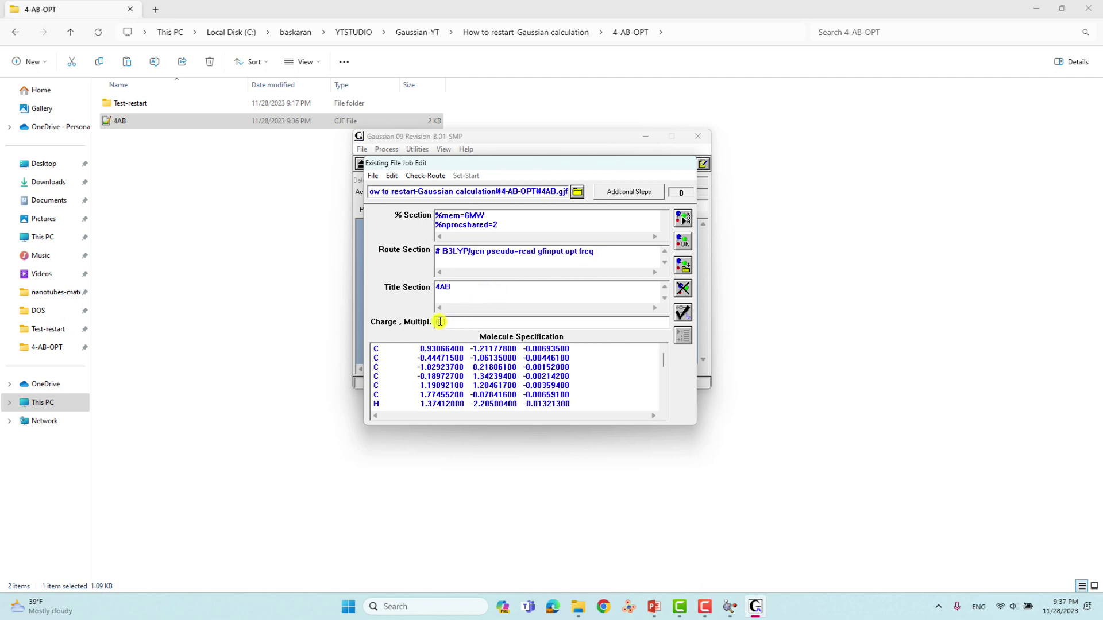
scroll(494, 354, down, 5)
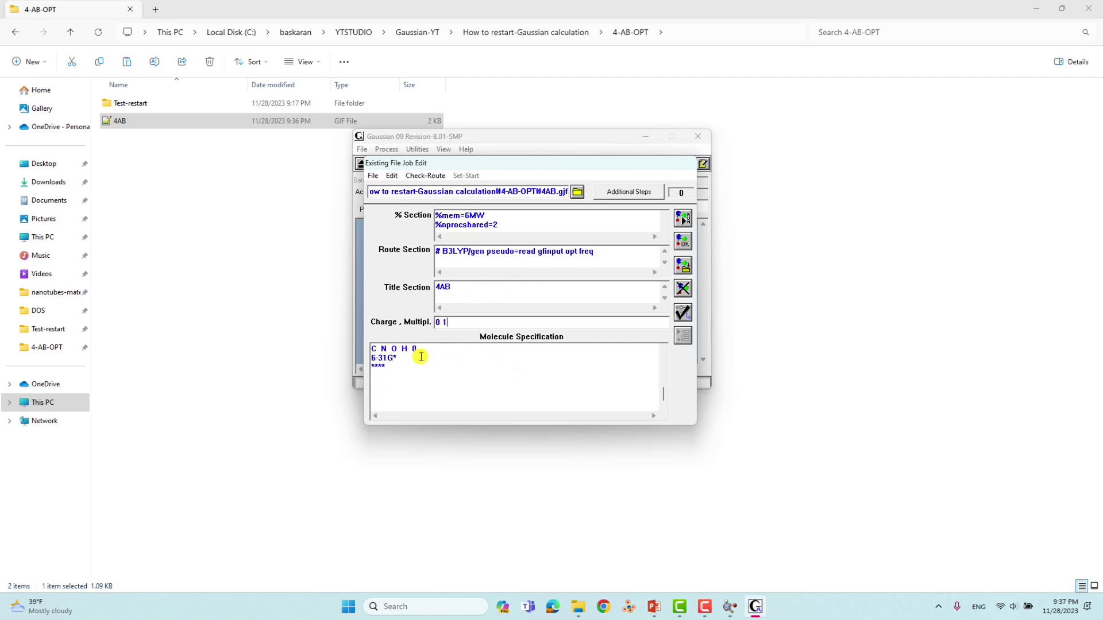
drag(418, 349, 366, 357)
click(386, 367)
scroll(458, 362, up, 5)
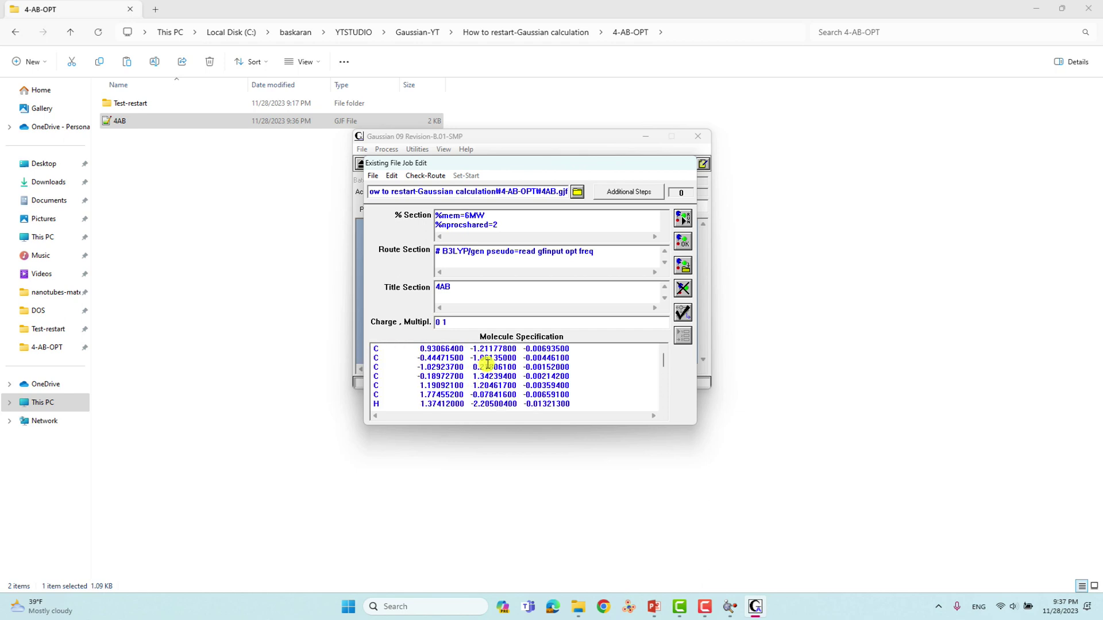
Save the job as a Gaussian input file named 4AB-1 in the 4-AB-OPT folder
click(373, 175)
click(401, 219)
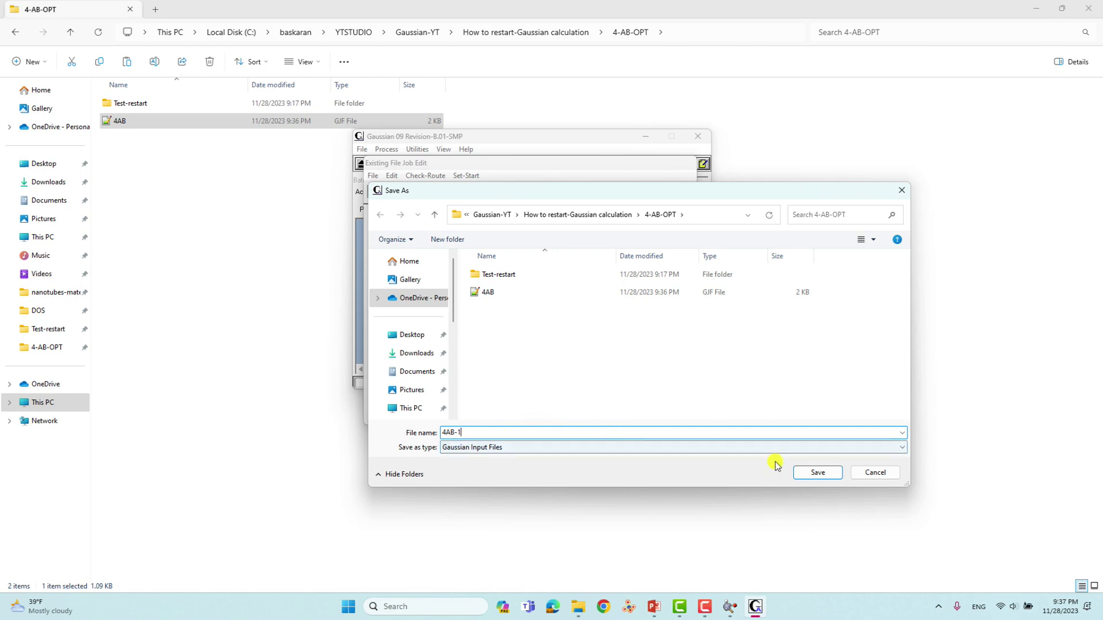
click(747, 215)
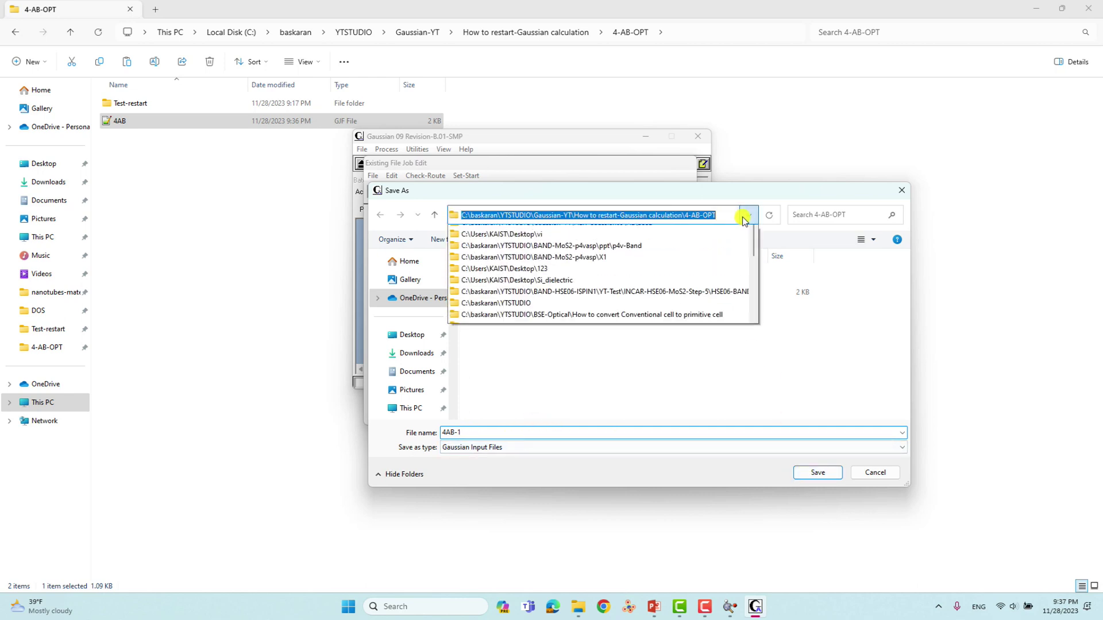
click(788, 339)
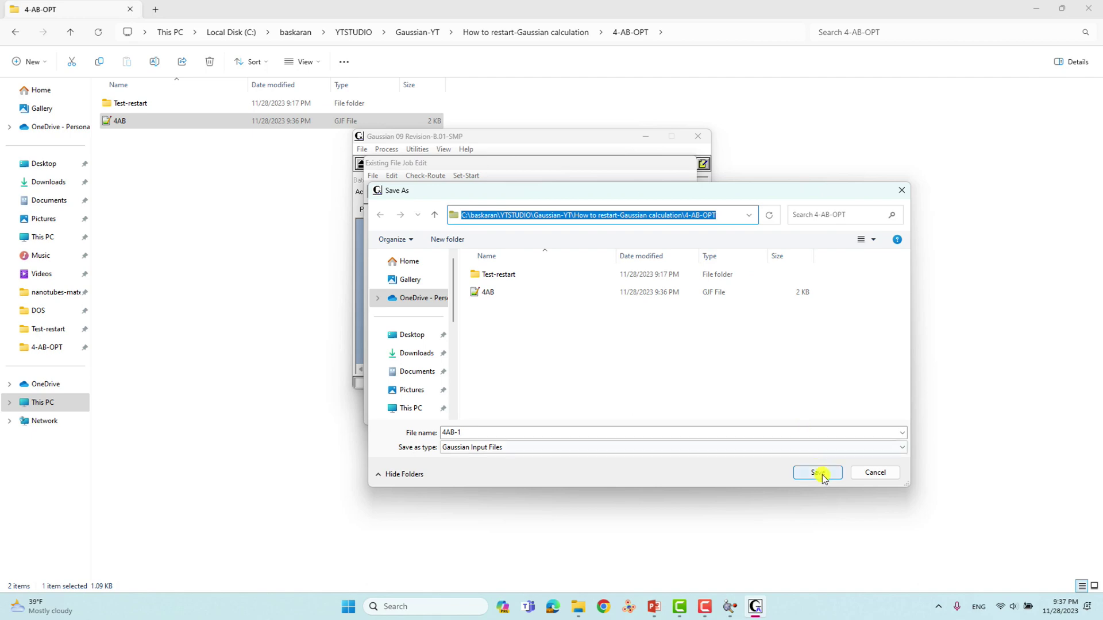
click(819, 473)
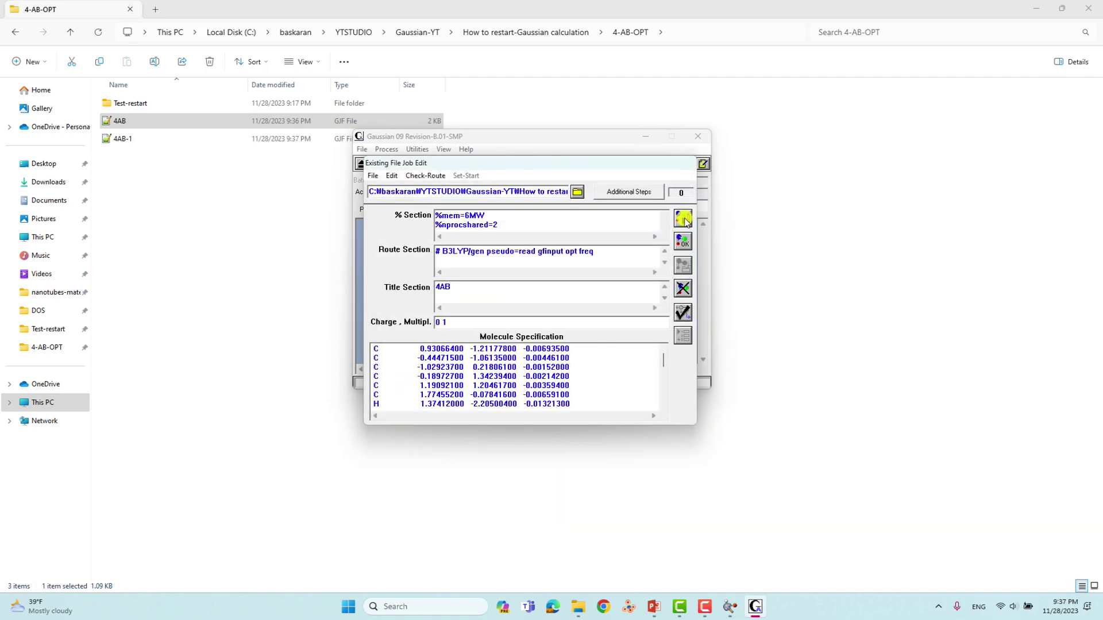
Run the job, saving its output as 4AB-1 in the 4-AB-OPT folder
click(684, 219)
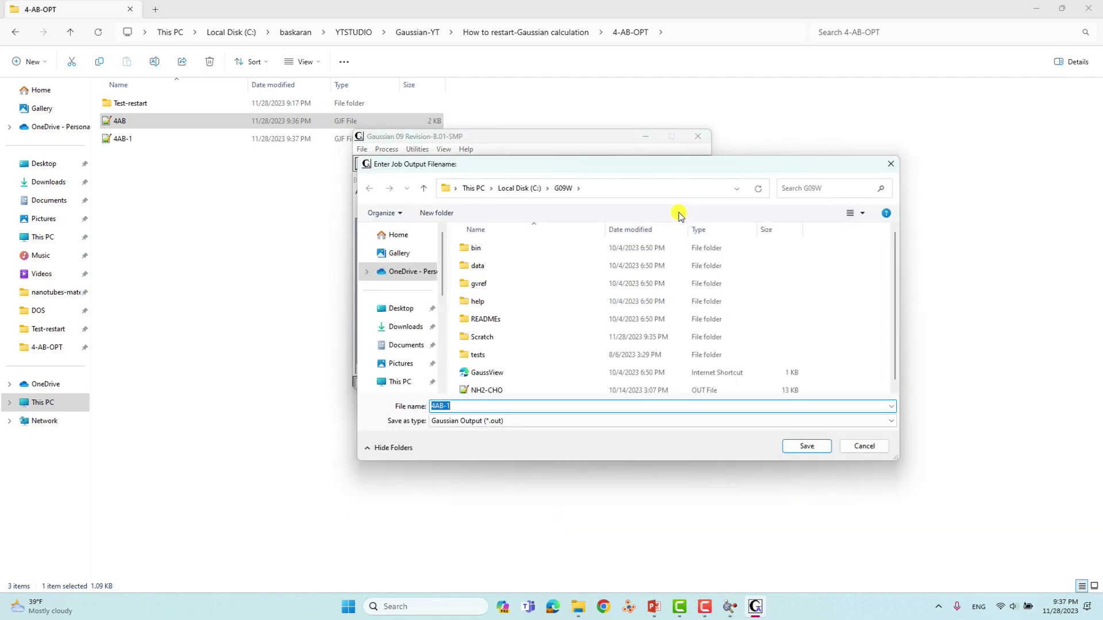
click(734, 193)
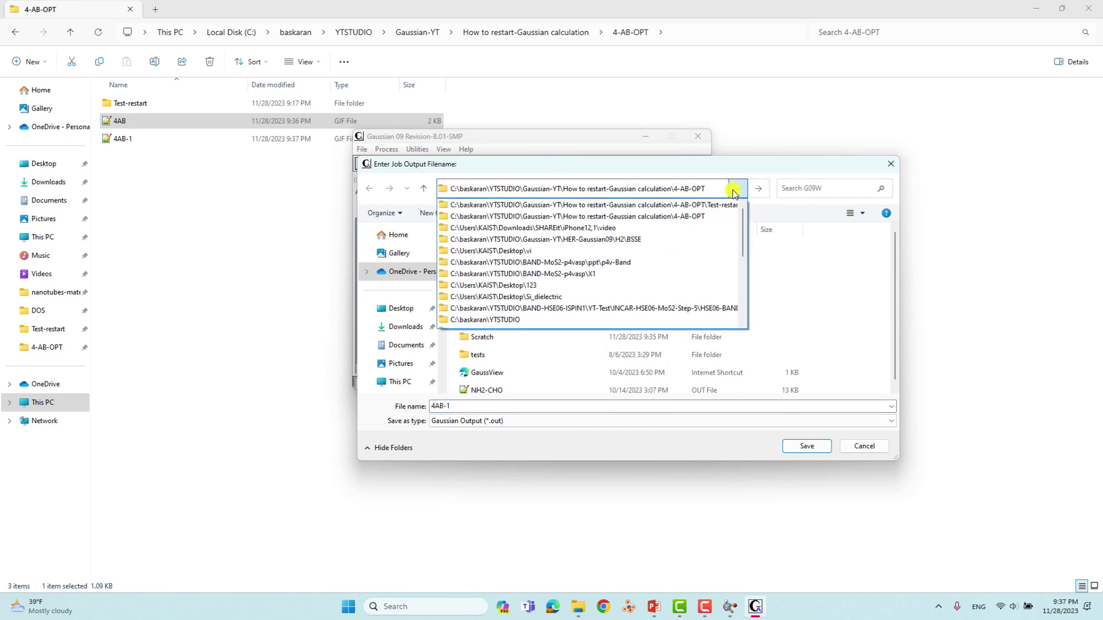
click(734, 193)
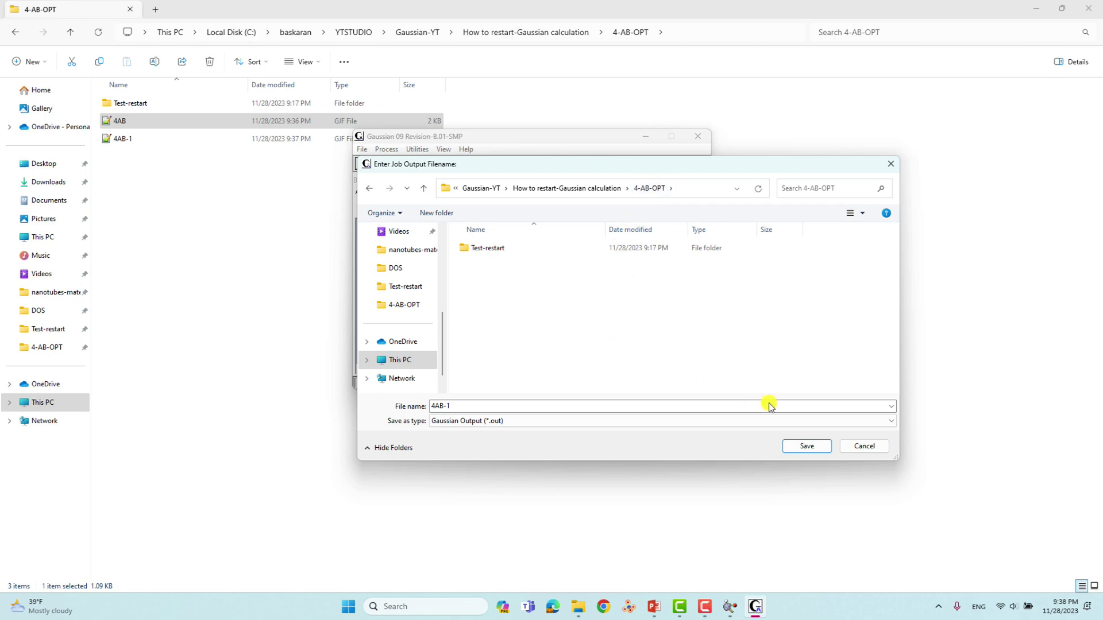
click(804, 447)
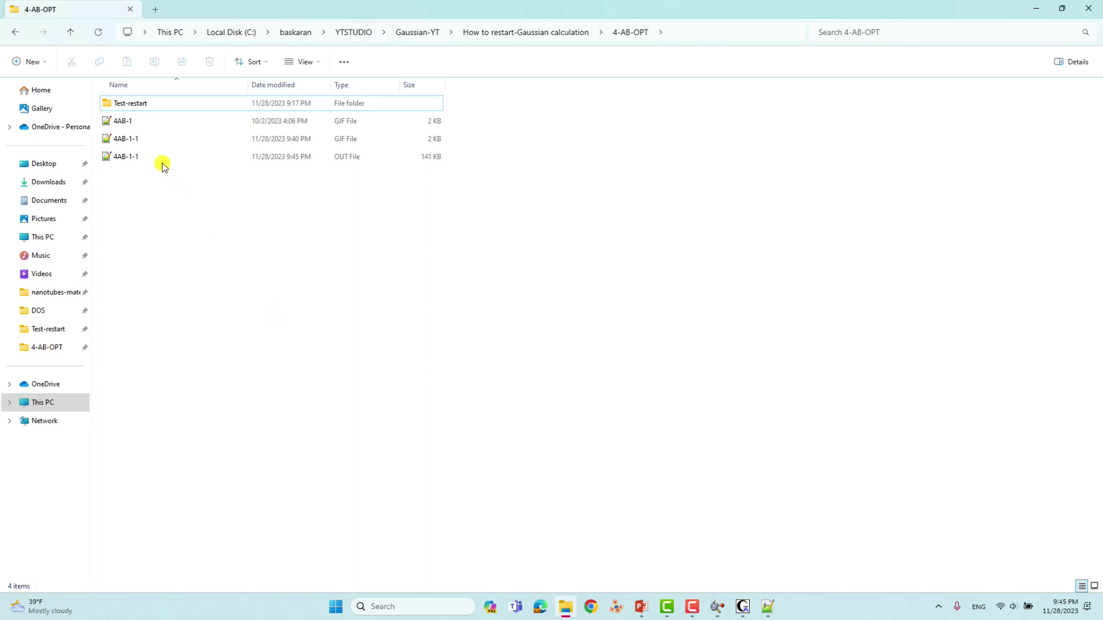
Open the 4AB-1-1 output file from the 4-AB-OPT folder in Notepad++ and maximize its window
click(134, 163)
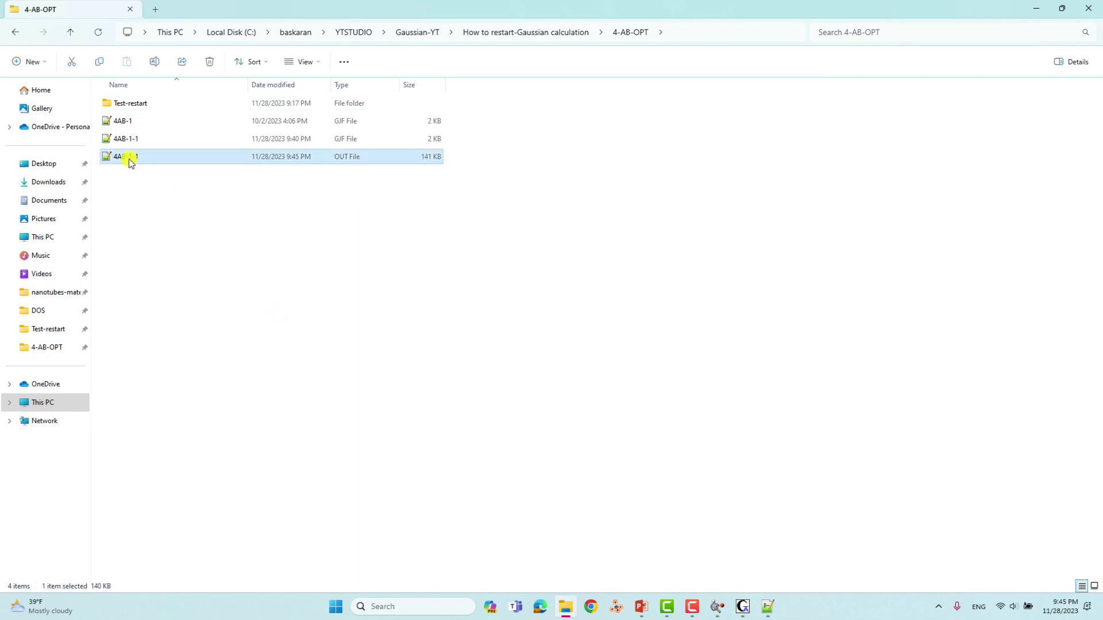
right_click(130, 162)
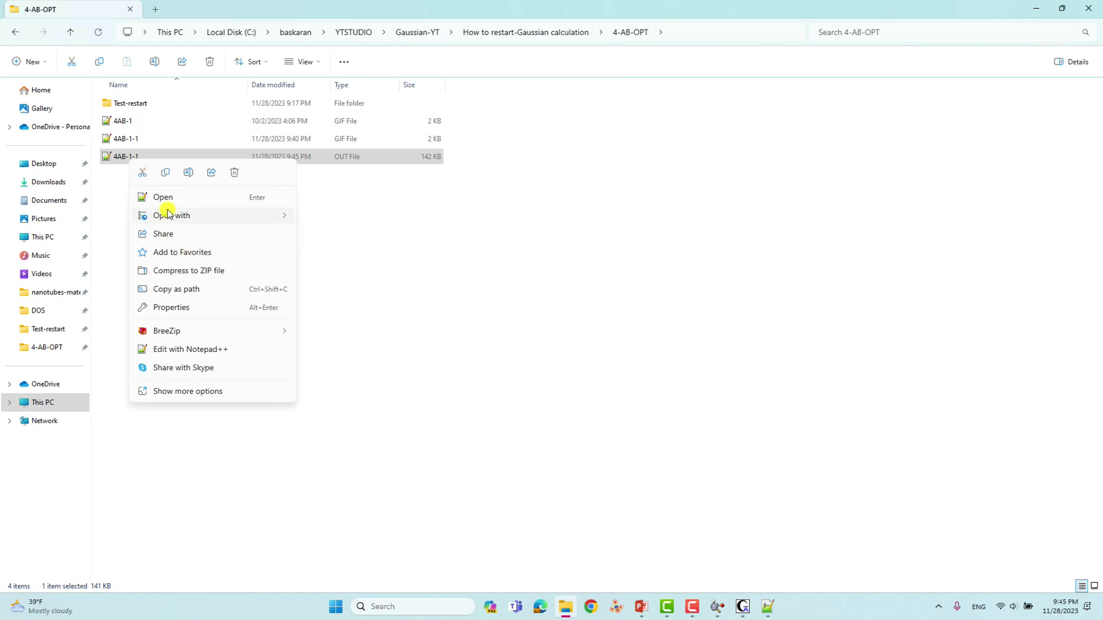
click(163, 198)
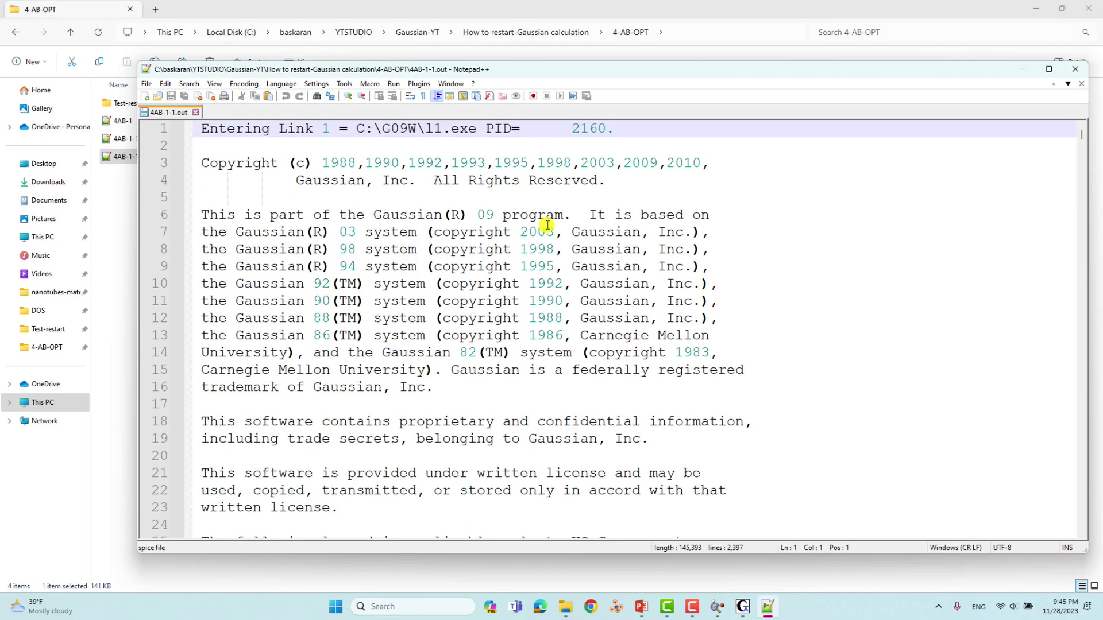
click(1048, 69)
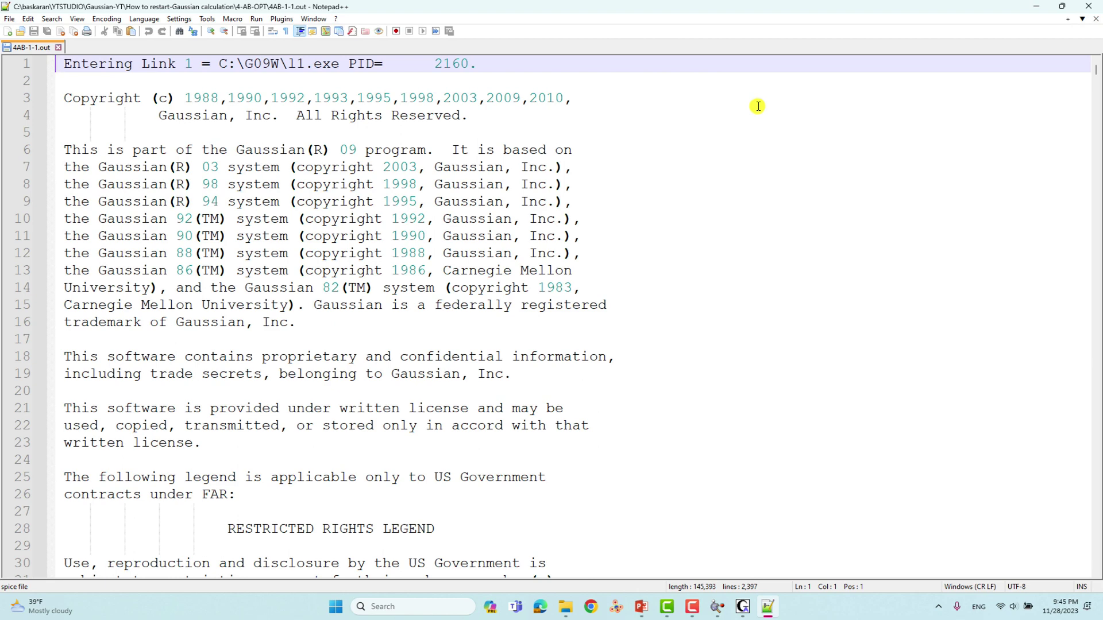
Search the output file for every occurrence of "Step number" to check the optimization progress, and minimize the file
key(ctrl+f)
click(760, 196)
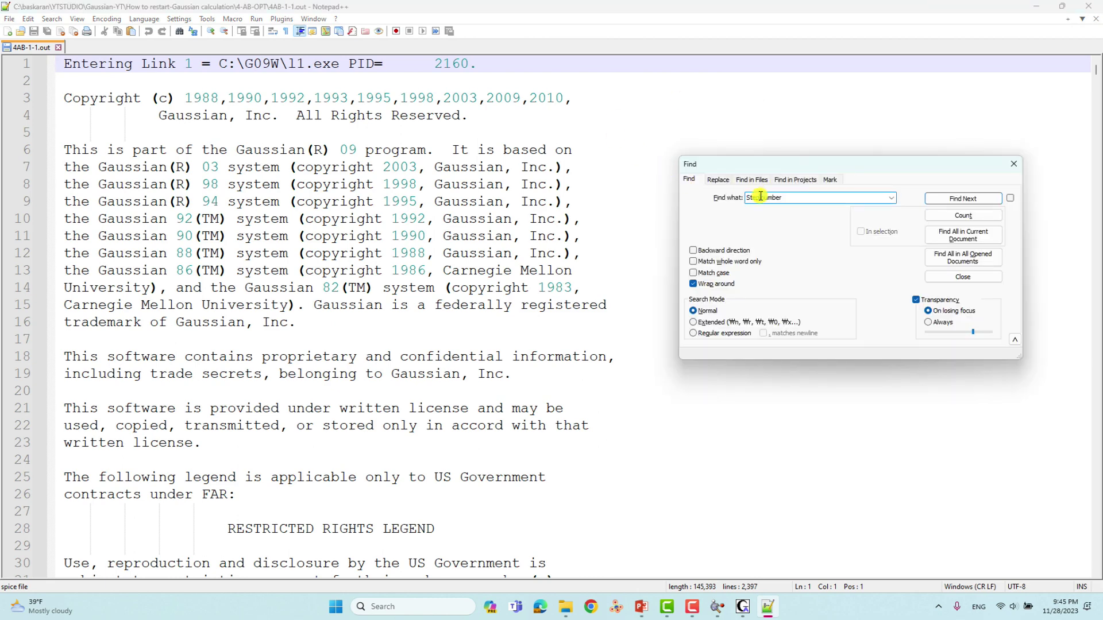
click(956, 198)
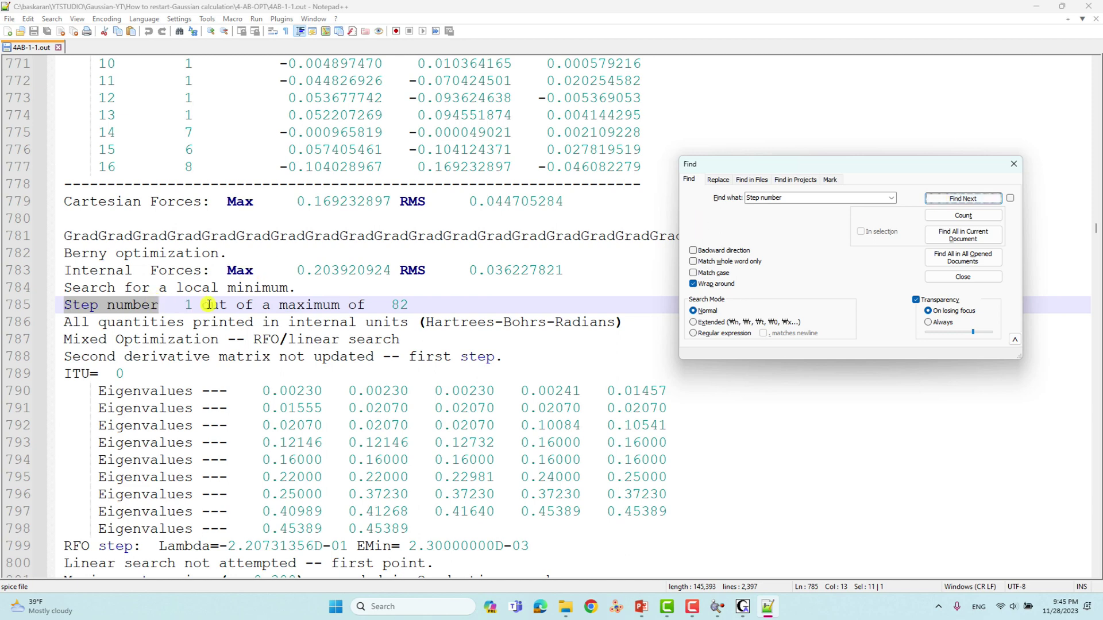
click(965, 199)
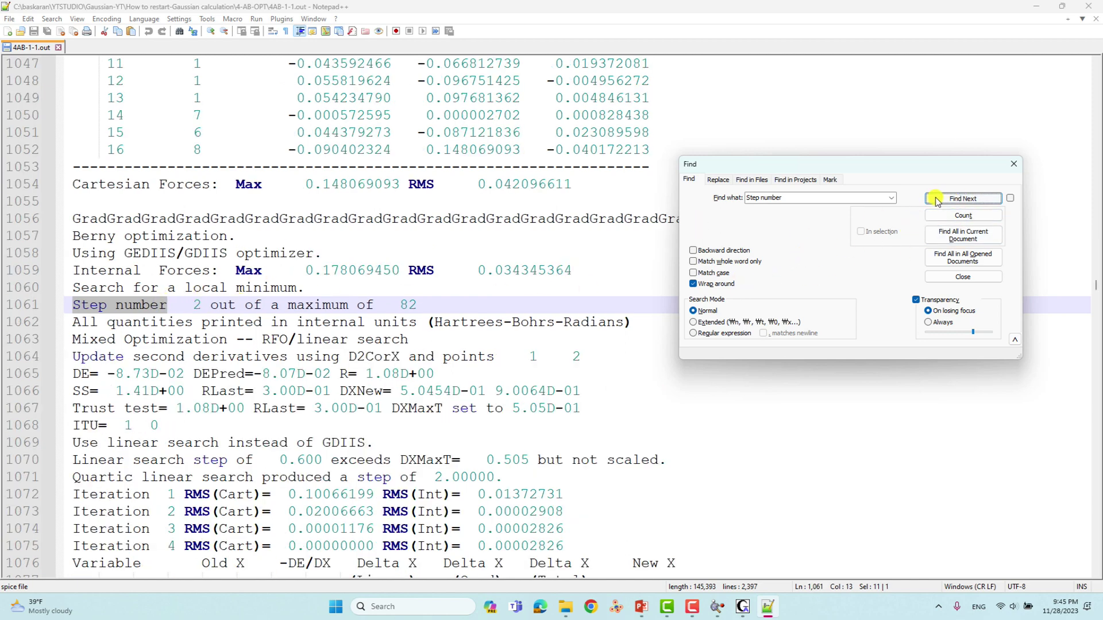
click(937, 199)
click(938, 199)
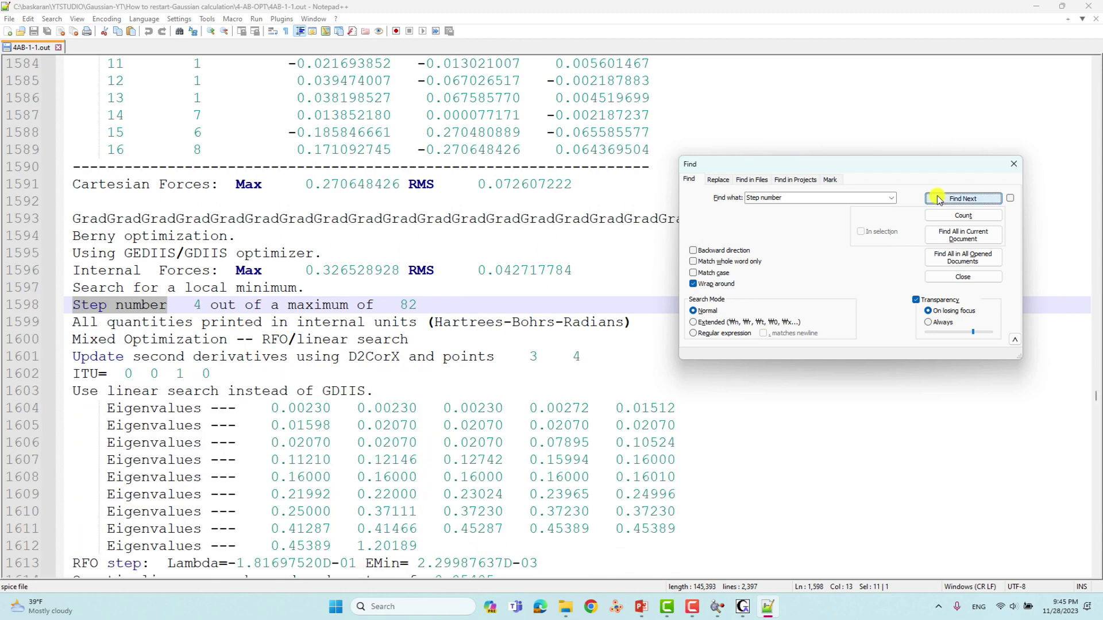
click(938, 198)
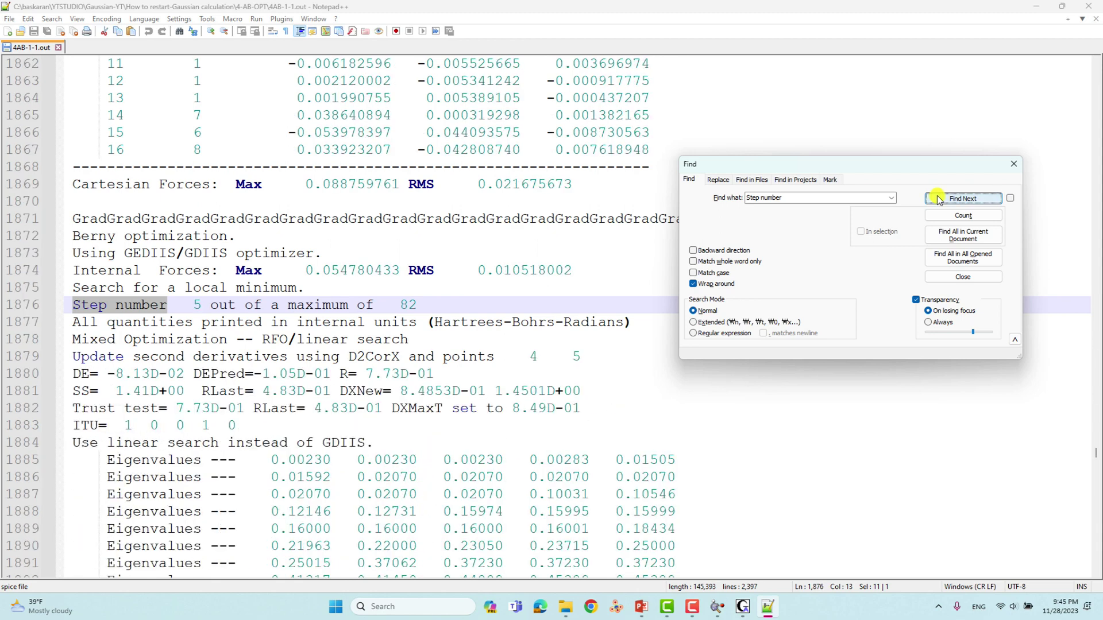
click(938, 199)
click(937, 199)
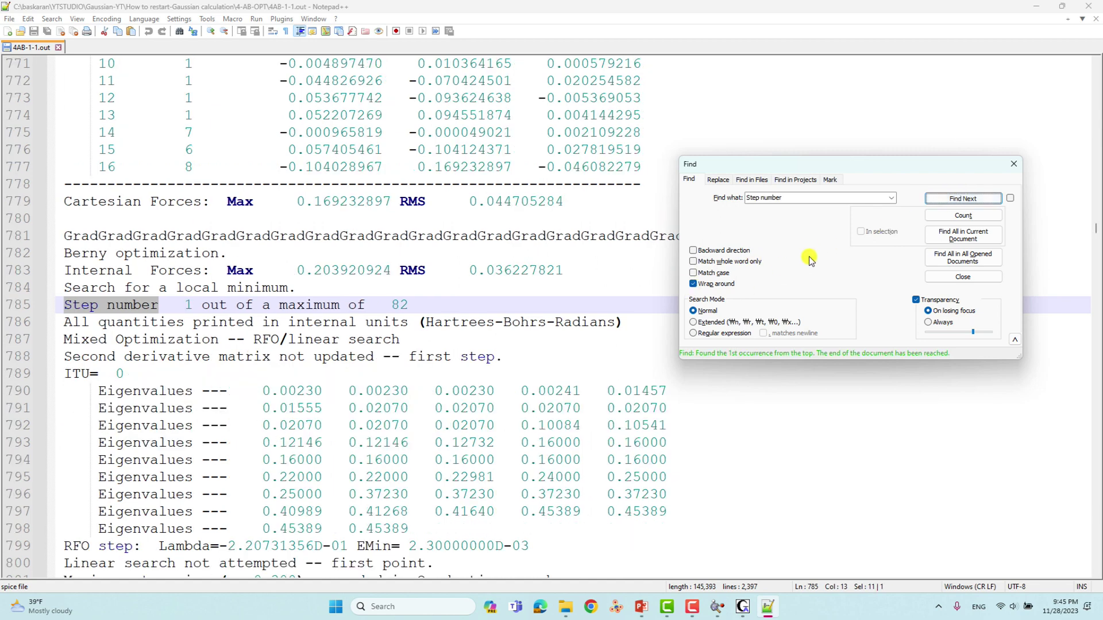
click(1014, 164)
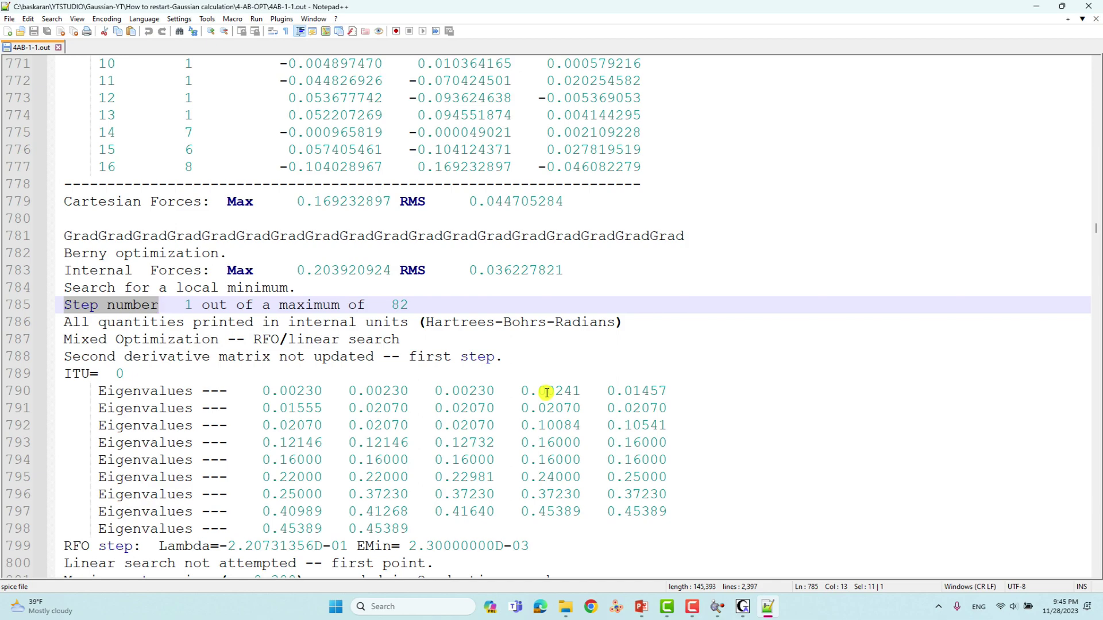
scroll(659, 241, up, 3)
scroll(655, 253, down, 3)
click(1096, 19)
click(1037, 6)
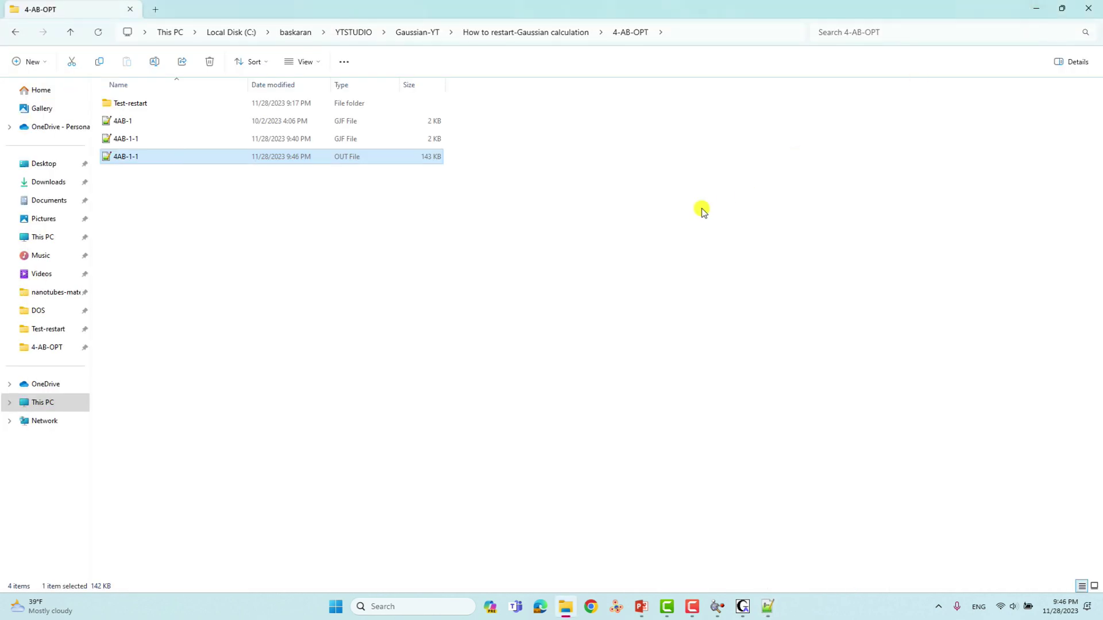
Switch to Gaussian 09W, kill the running 4AB-1-1 job and close the program
click(743, 606)
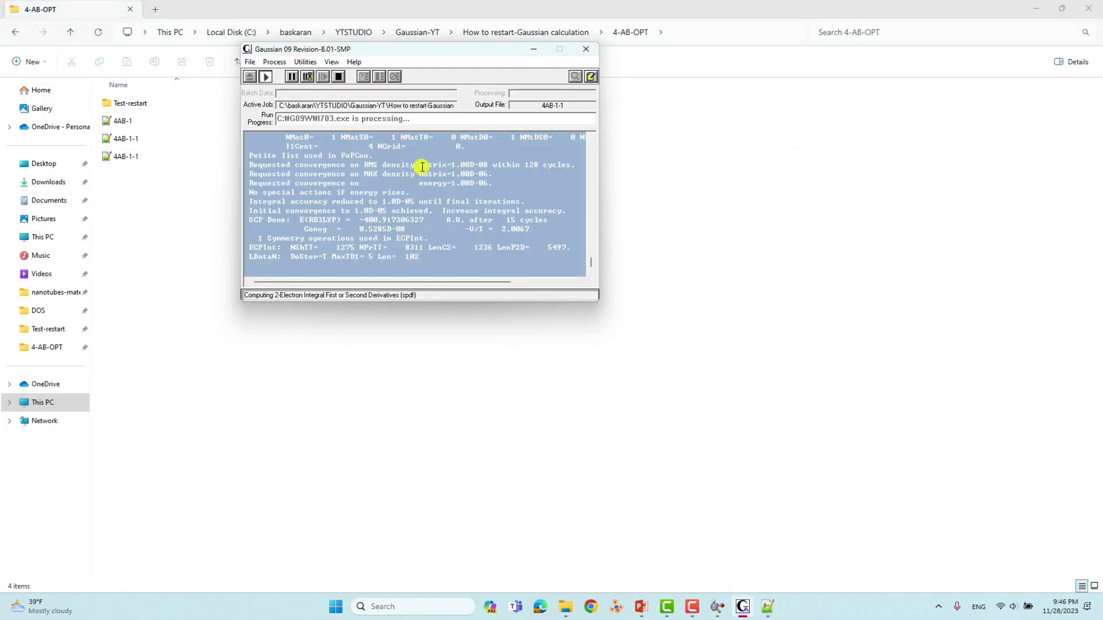
click(339, 76)
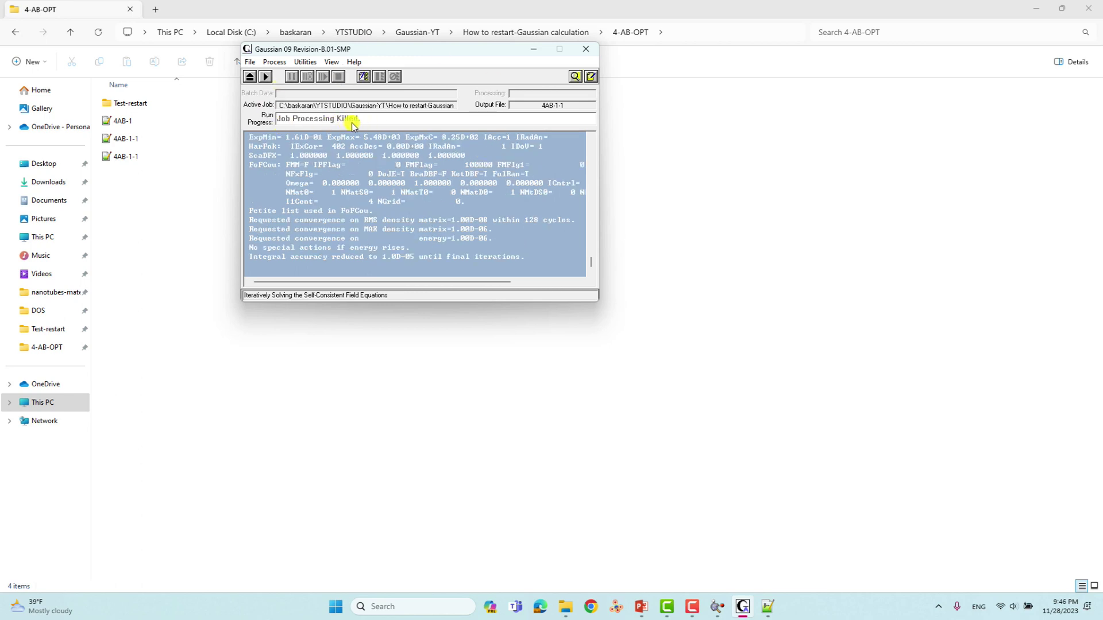
click(586, 50)
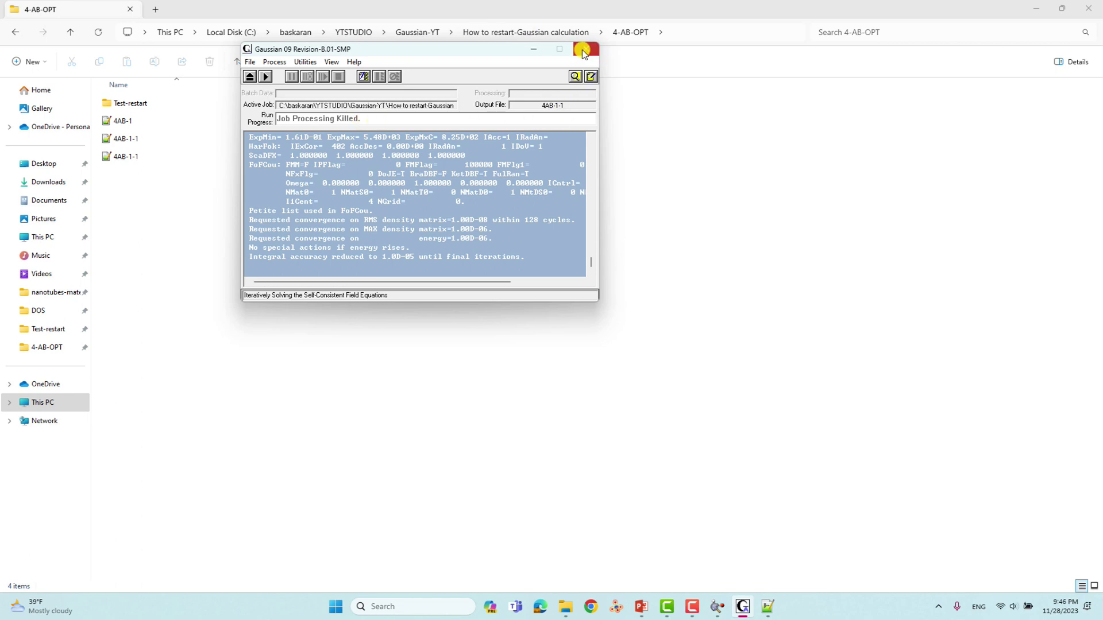
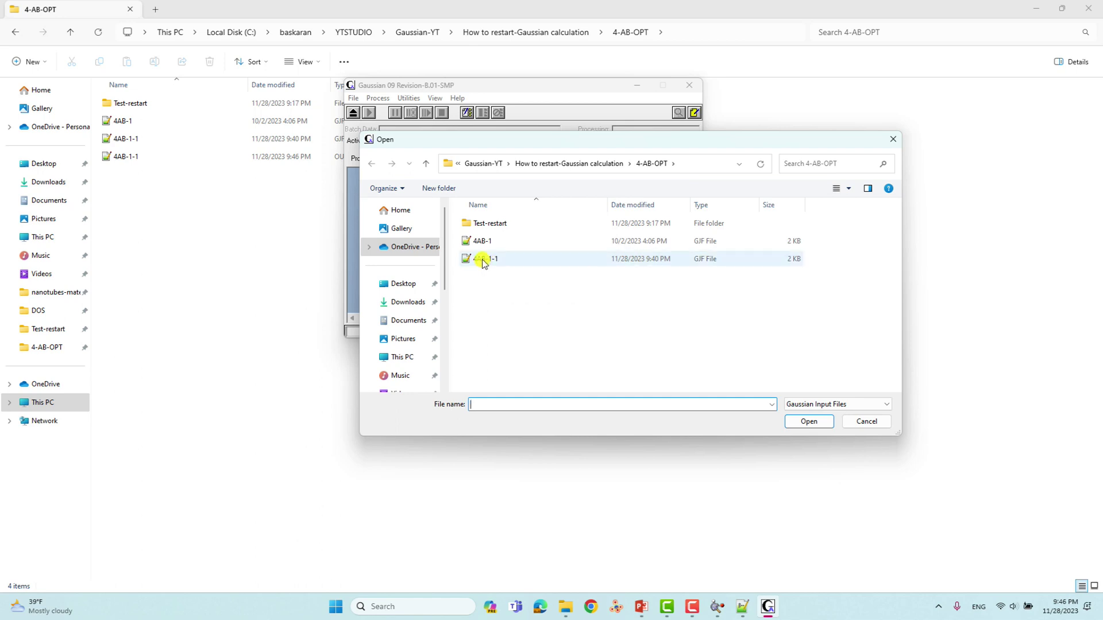
Load the 4AB-1-1 input file from the 4-AB-OPT folder into Gaussian 09W
click(483, 260)
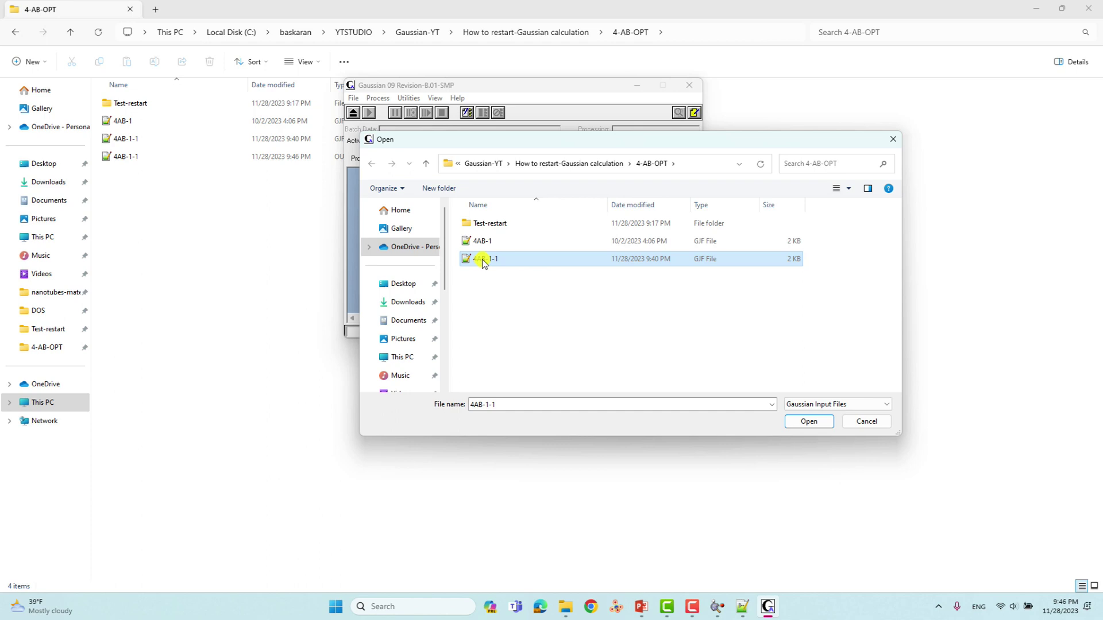
click(482, 260)
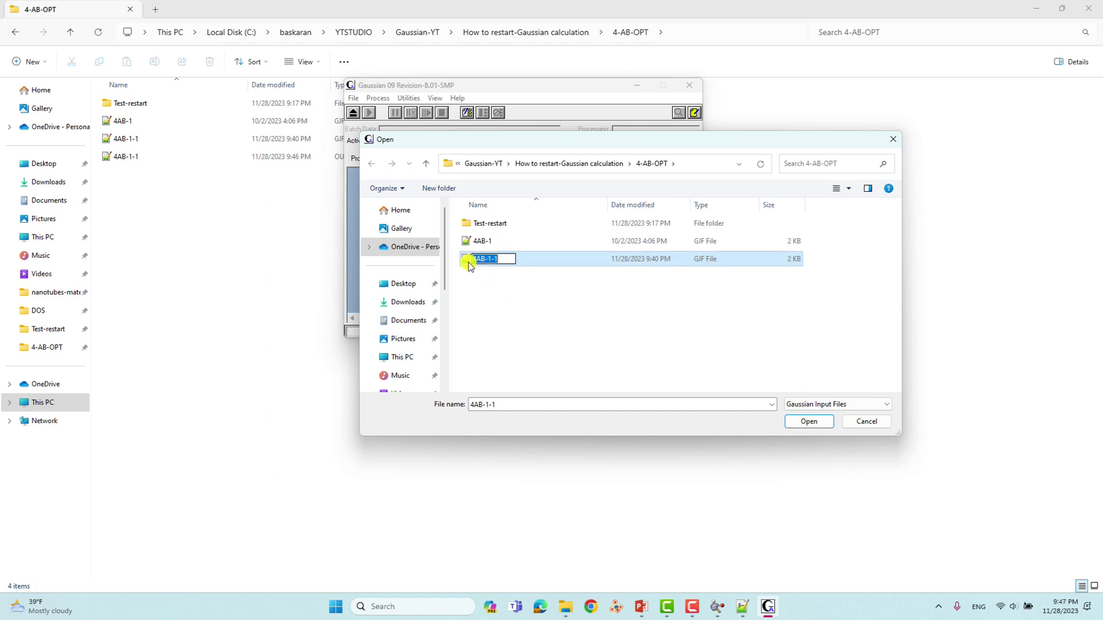
key(Escape)
click(810, 421)
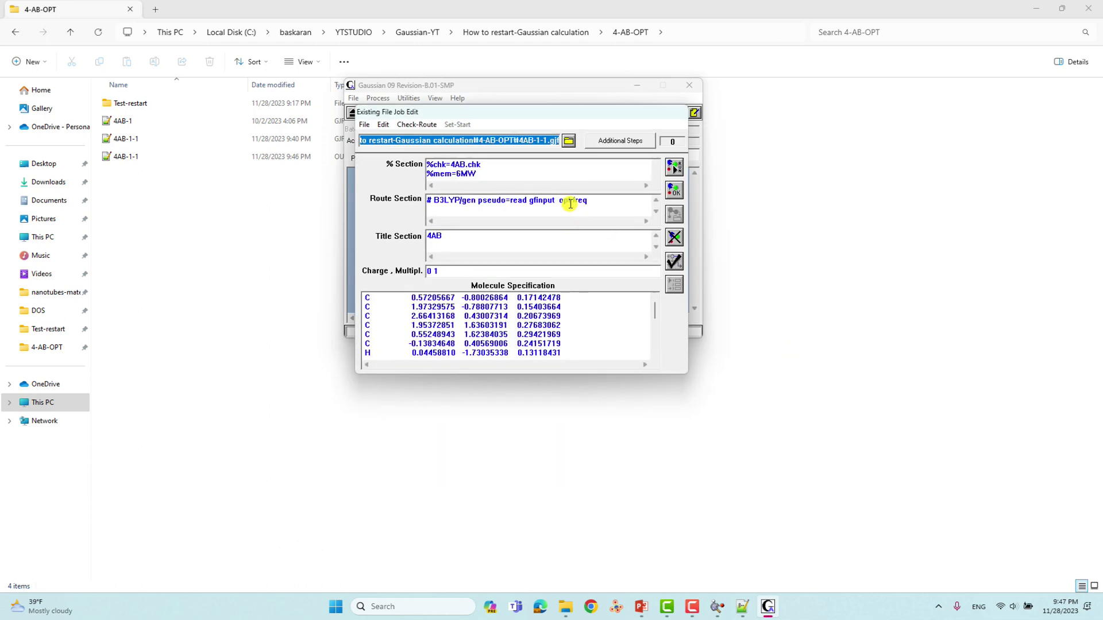
Change the opt keyword in the route section to opt=restart
click(570, 201)
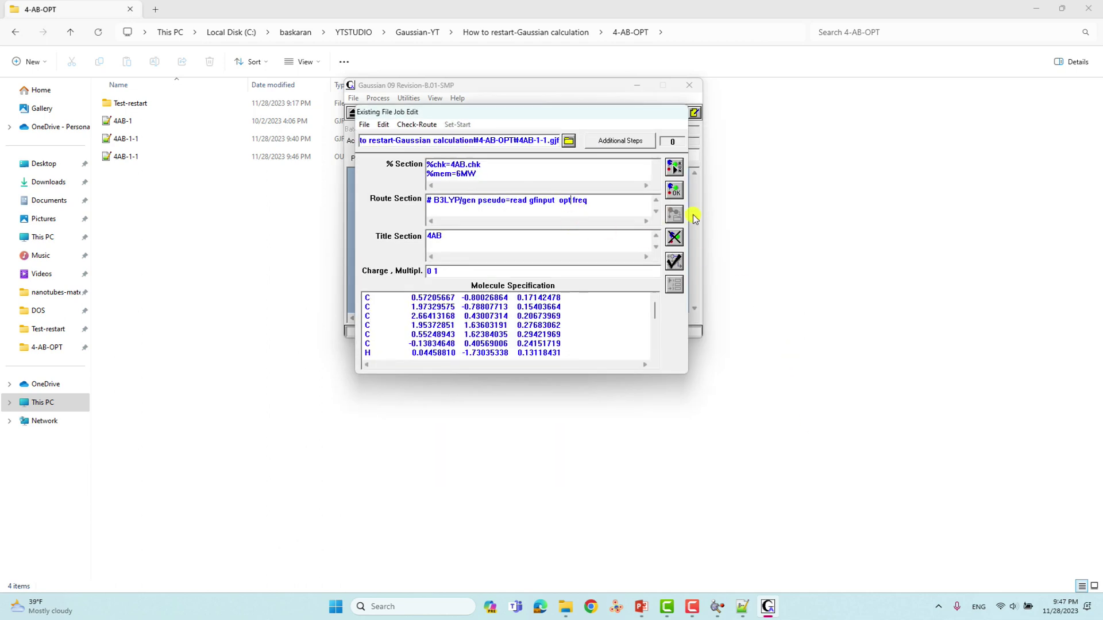
text(=restart)
drag(618, 204, 603, 203)
click(558, 202)
drag(560, 202, 600, 202)
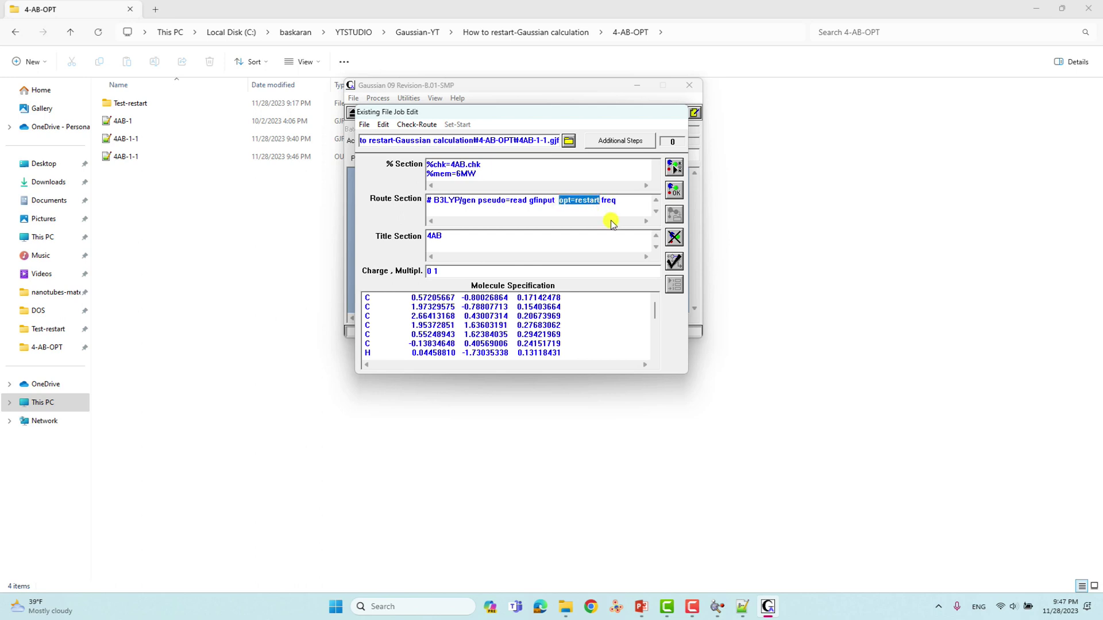
click(583, 200)
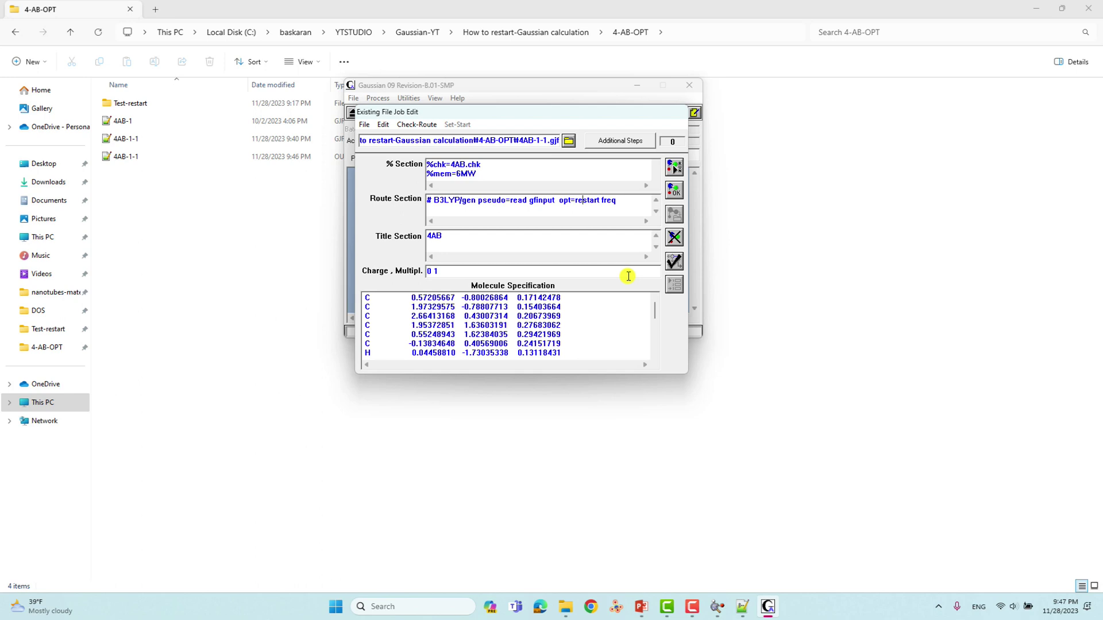
Switch to File Explorer, open the G09W Scratch folder on Local Disk (C:) to check for the 4AB.chk checkpoint file, and minimize the window
click(566, 607)
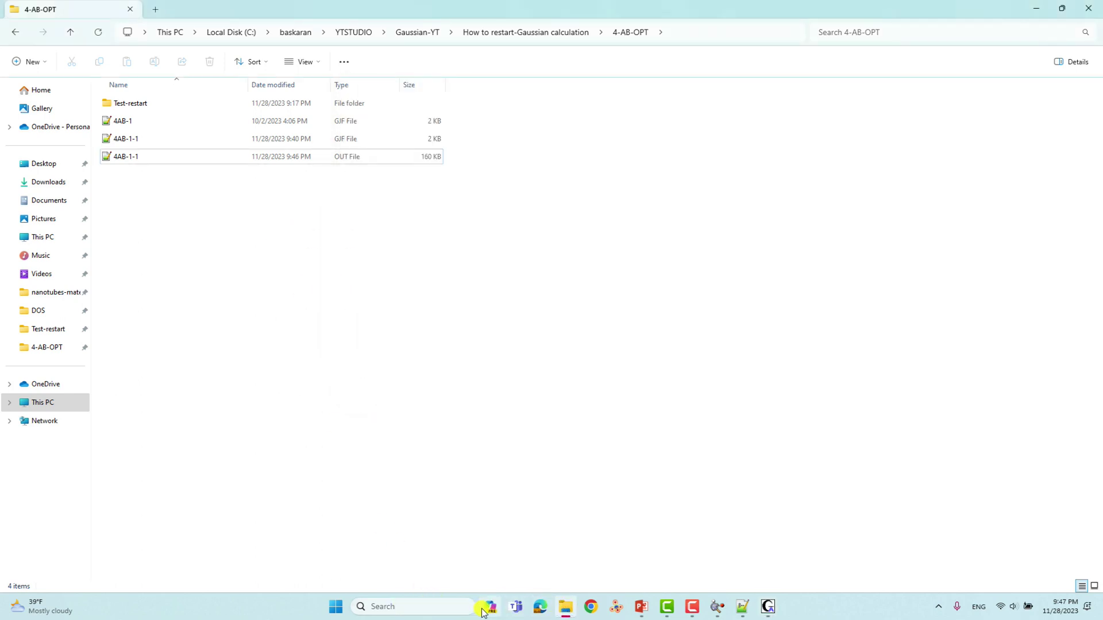
click(368, 606)
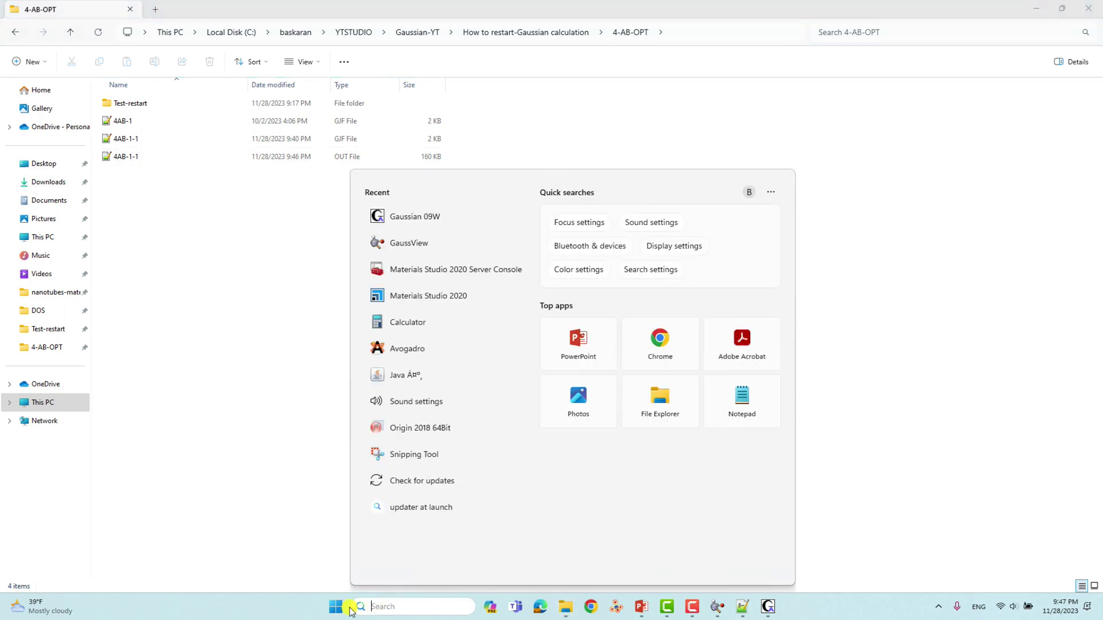
click(244, 483)
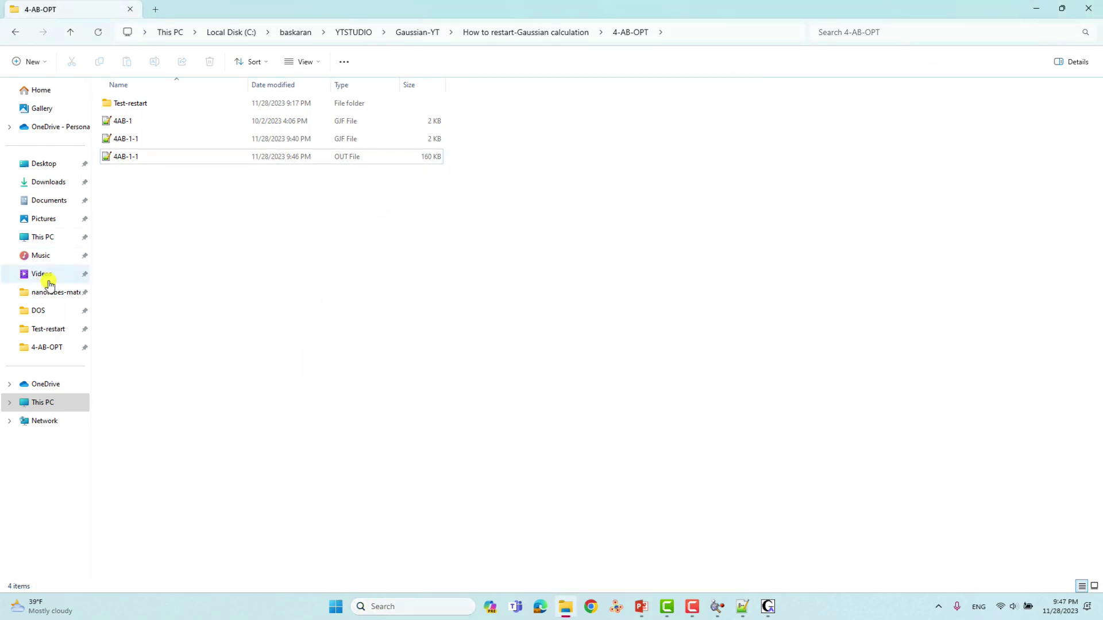
click(43, 402)
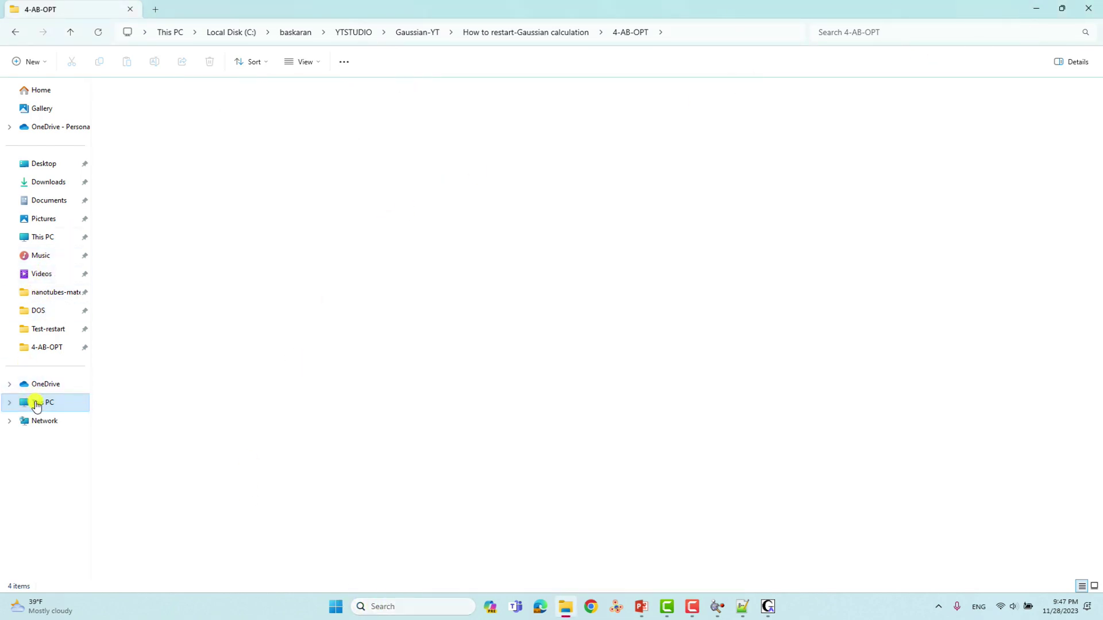
double_click(153, 110)
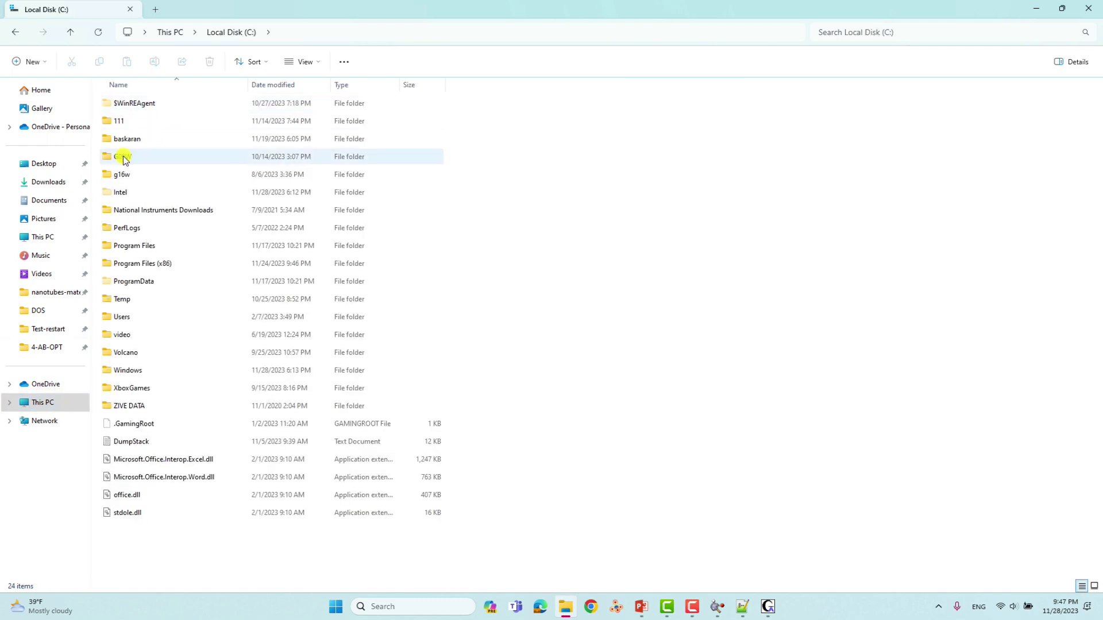
double_click(113, 160)
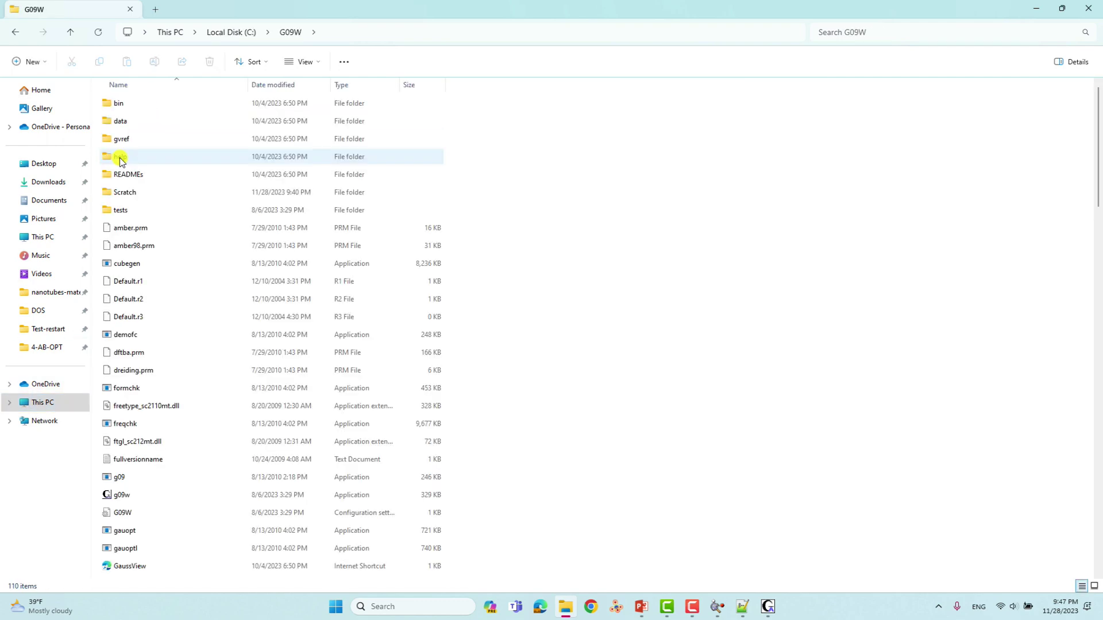
double_click(124, 192)
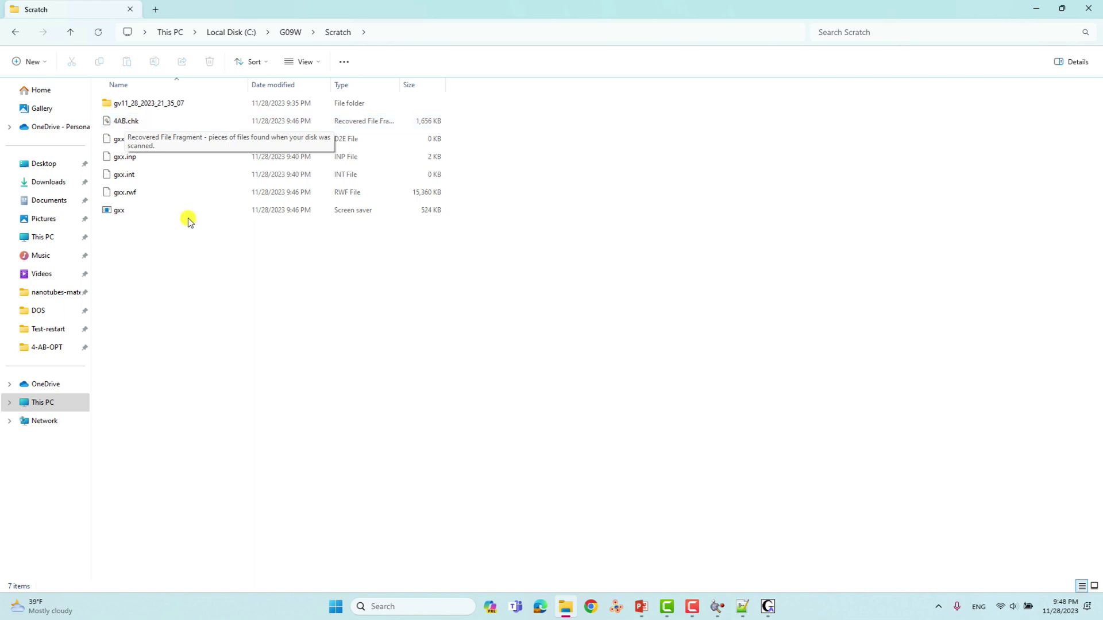
click(1035, 10)
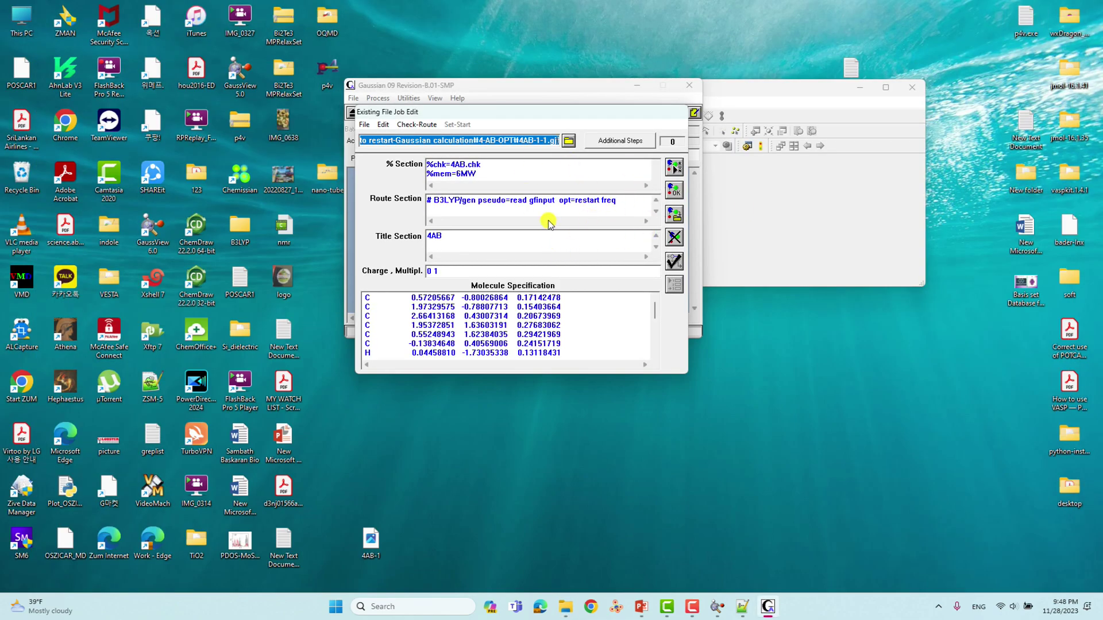
Save the edited restart job as 4AB-1-1 in the Test-restart folder inside 4-AB-OPT
click(364, 125)
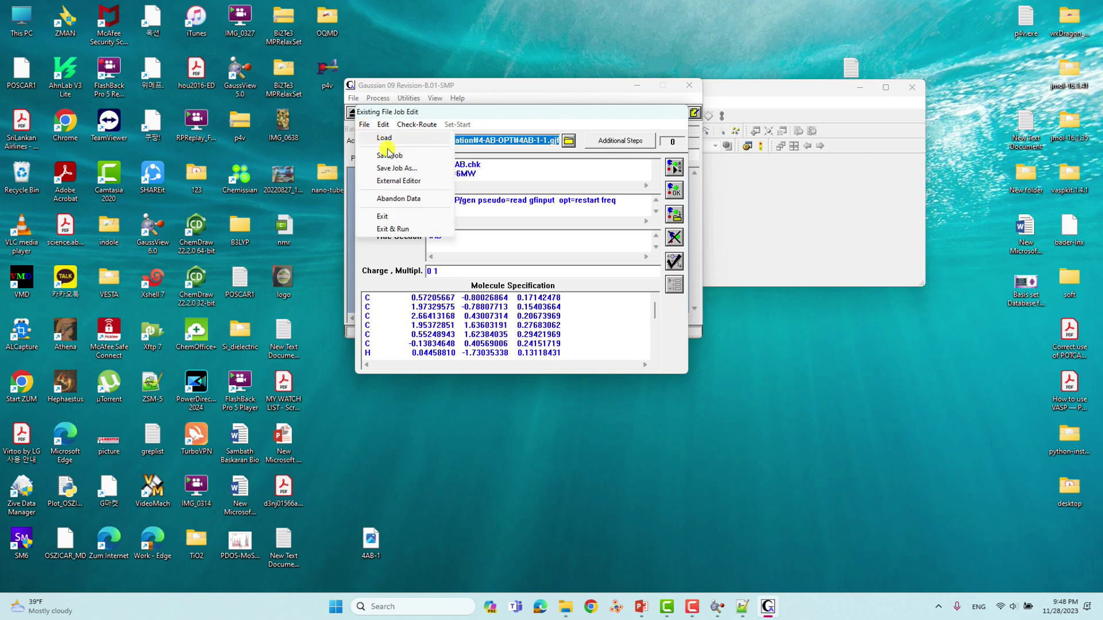
click(403, 168)
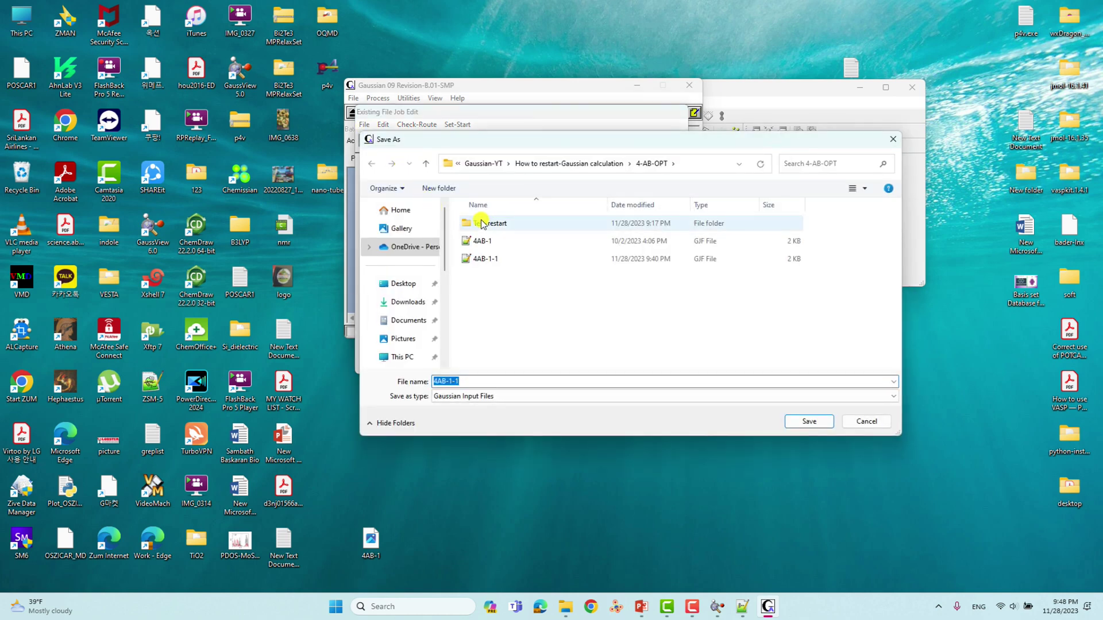
double_click(482, 220)
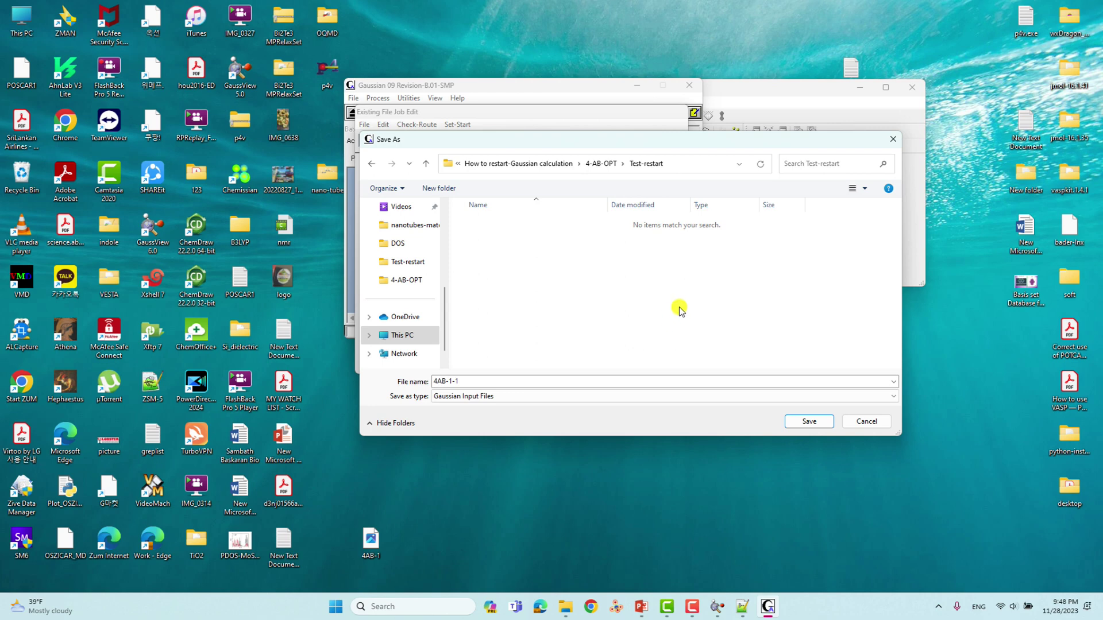
click(815, 422)
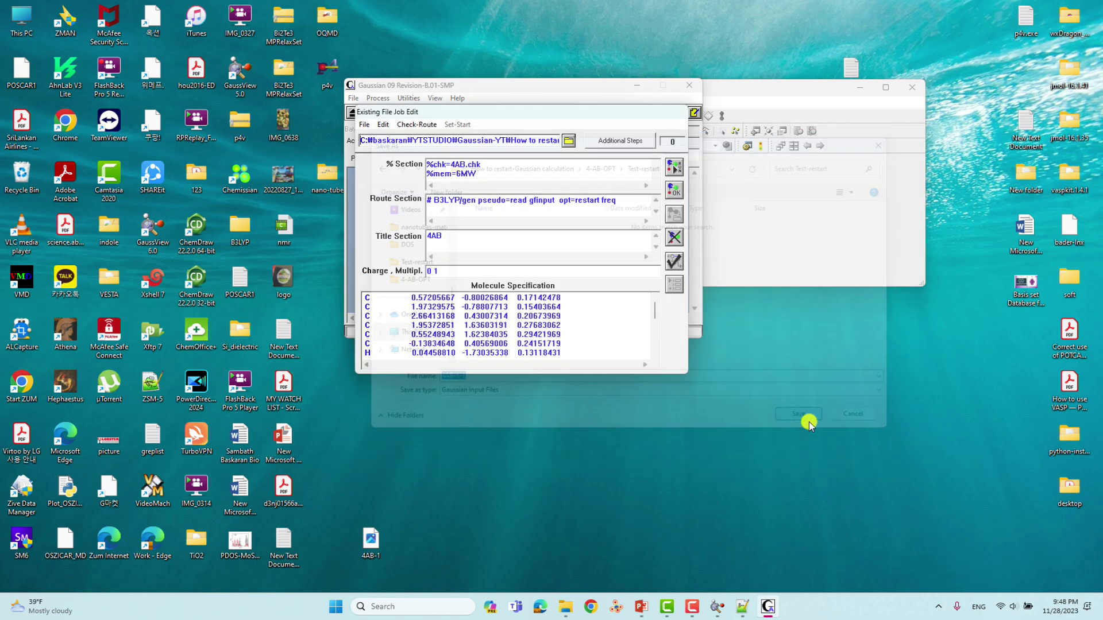
Run the restart job, saving its output file as 4AB-1-1 in the Test-restart folder inside 4-AB-OPT
click(674, 169)
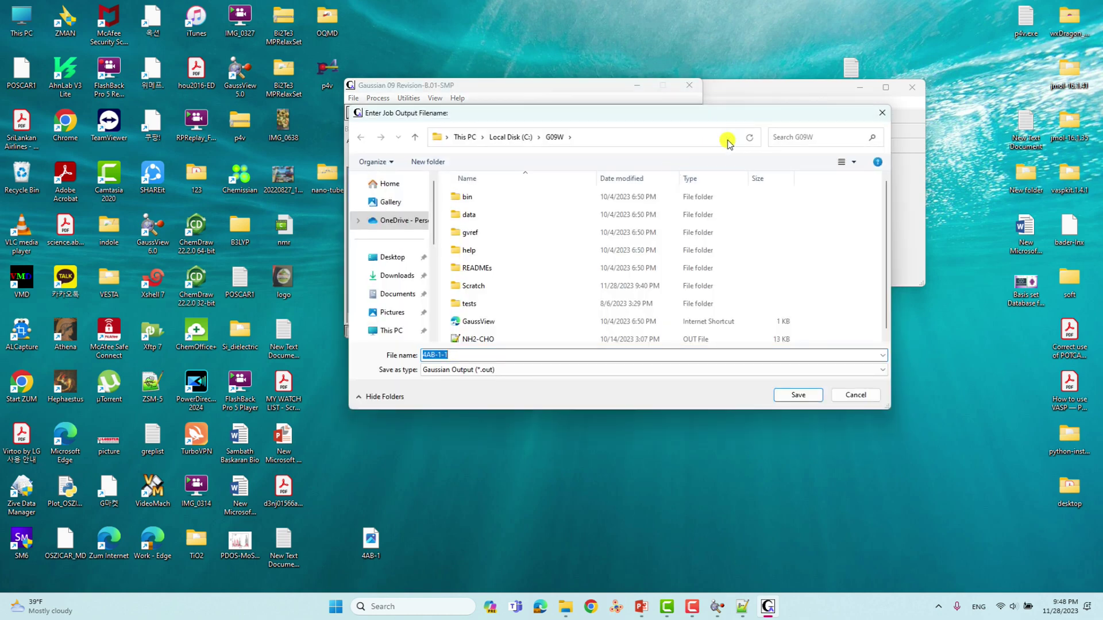
click(726, 139)
click(692, 149)
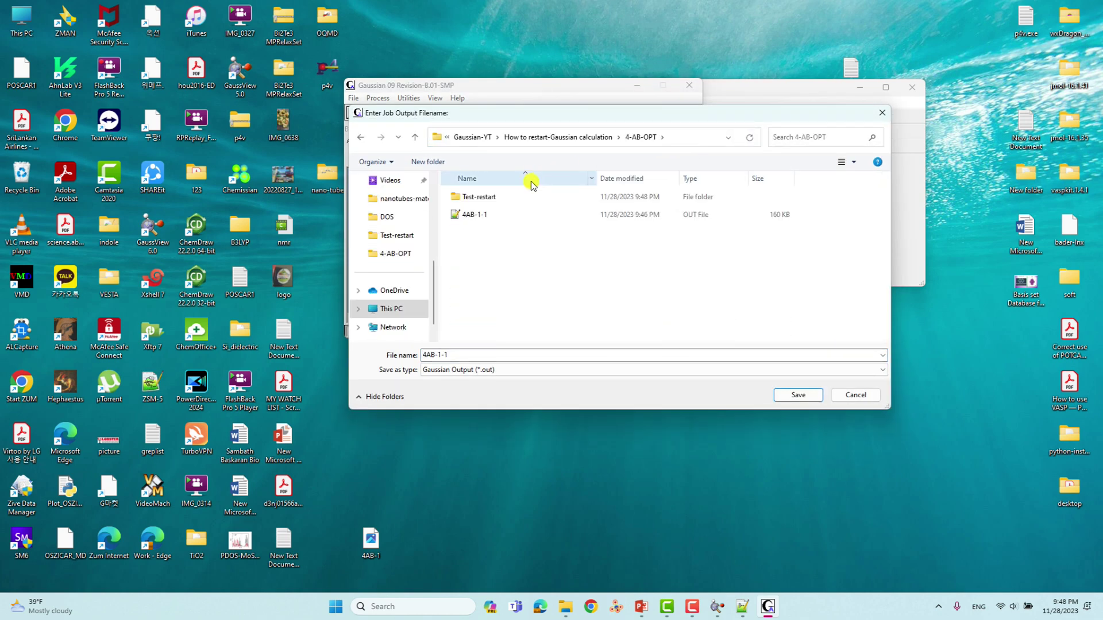
double_click(487, 197)
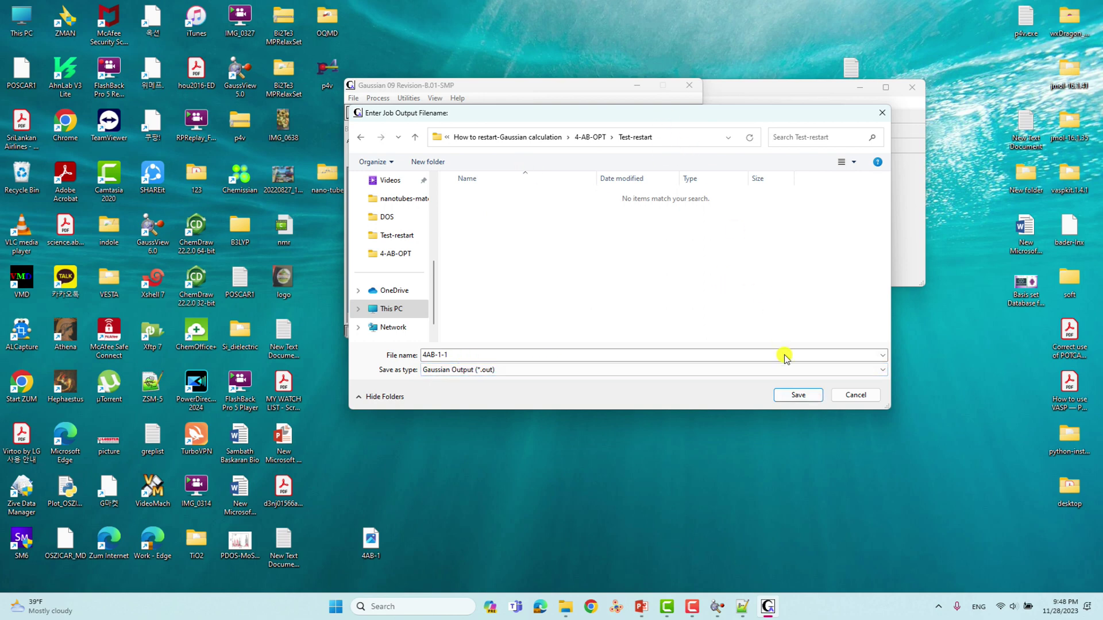
click(796, 395)
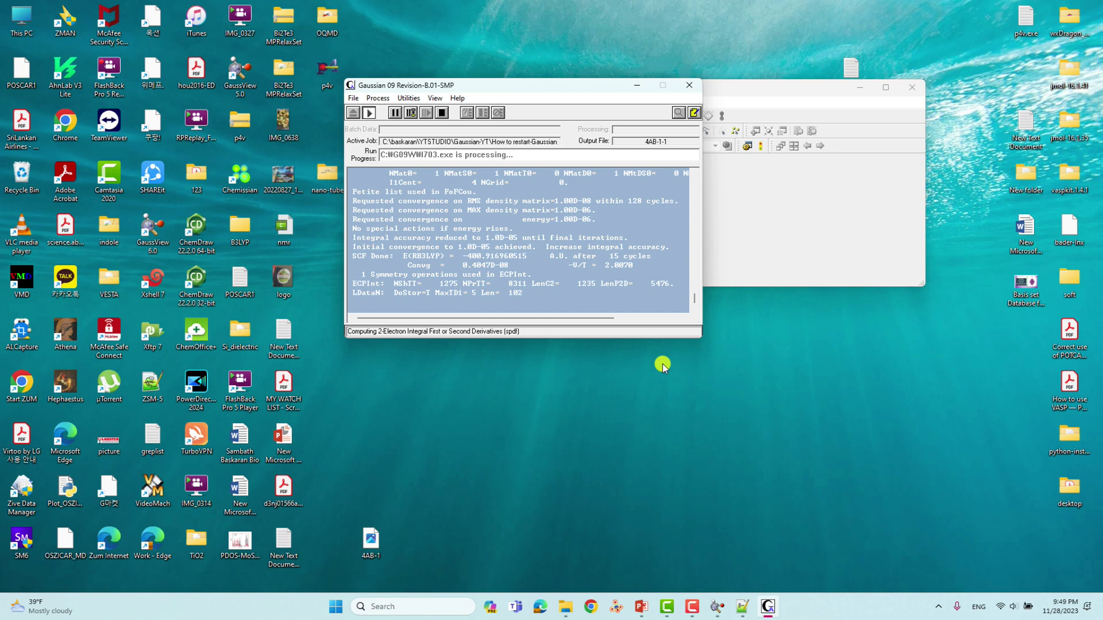
click(714, 464)
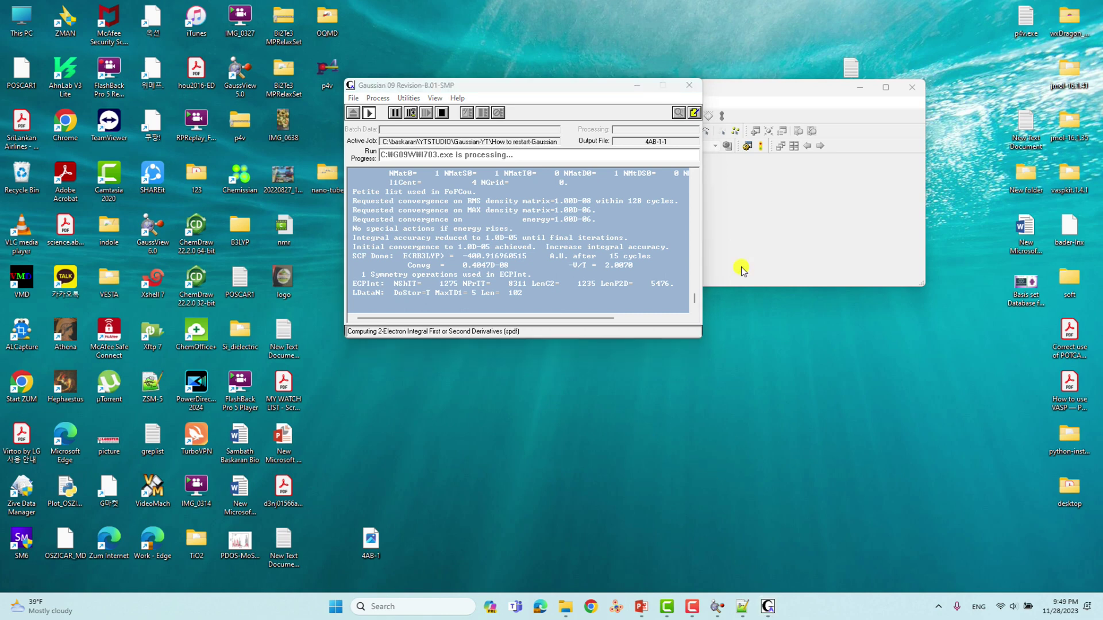
Switch to PowerPoint, start the slide show from the second slide, and advance to the final "Thank you" slide
click(643, 610)
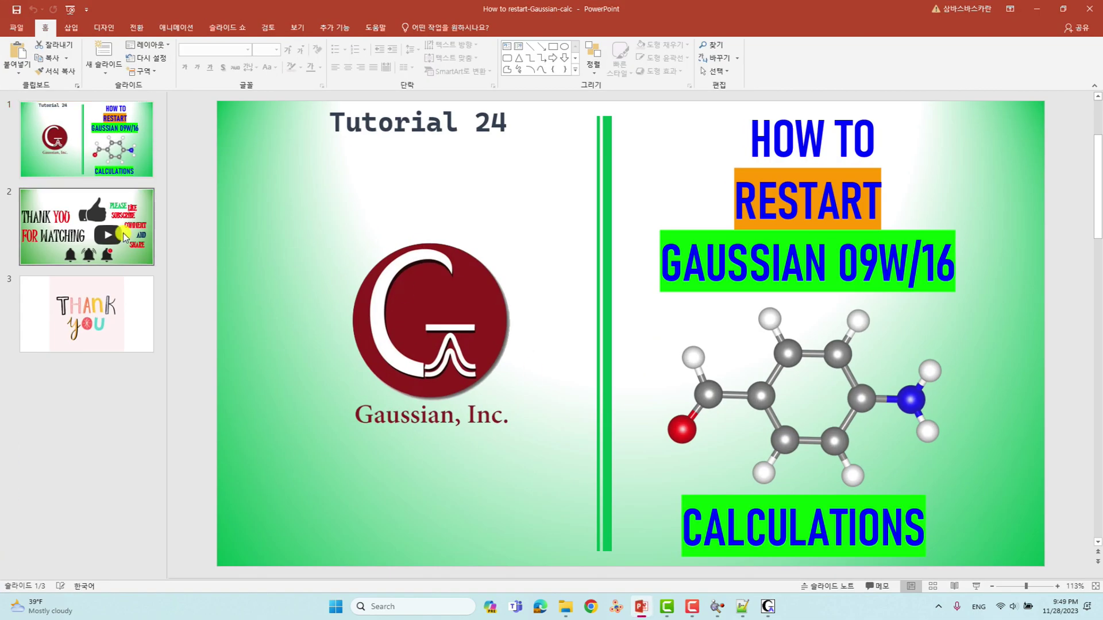
click(124, 236)
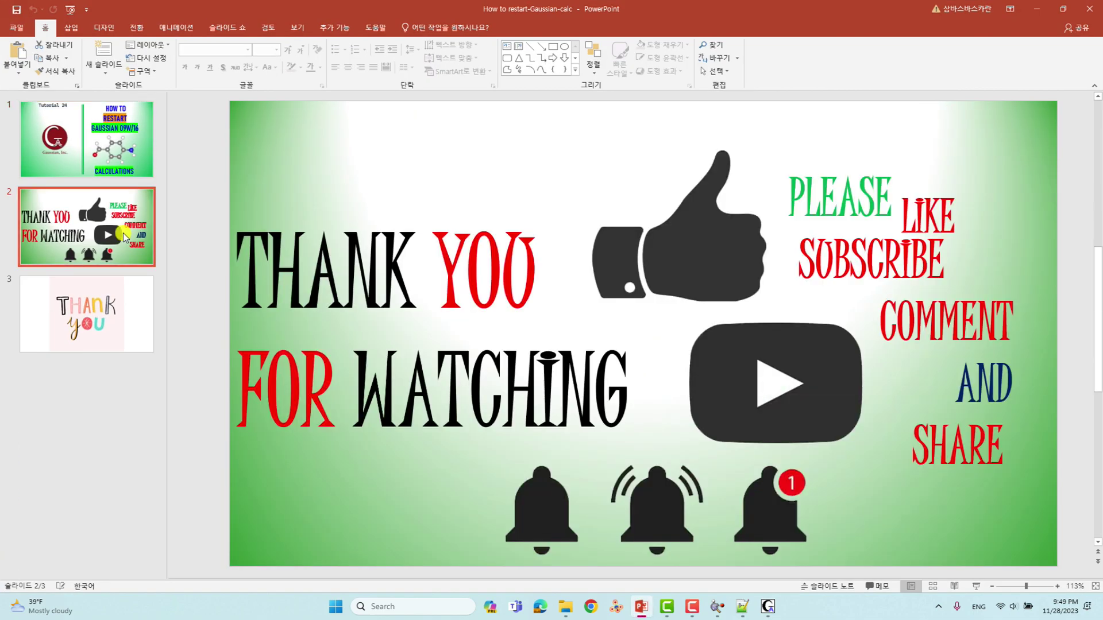
click(974, 588)
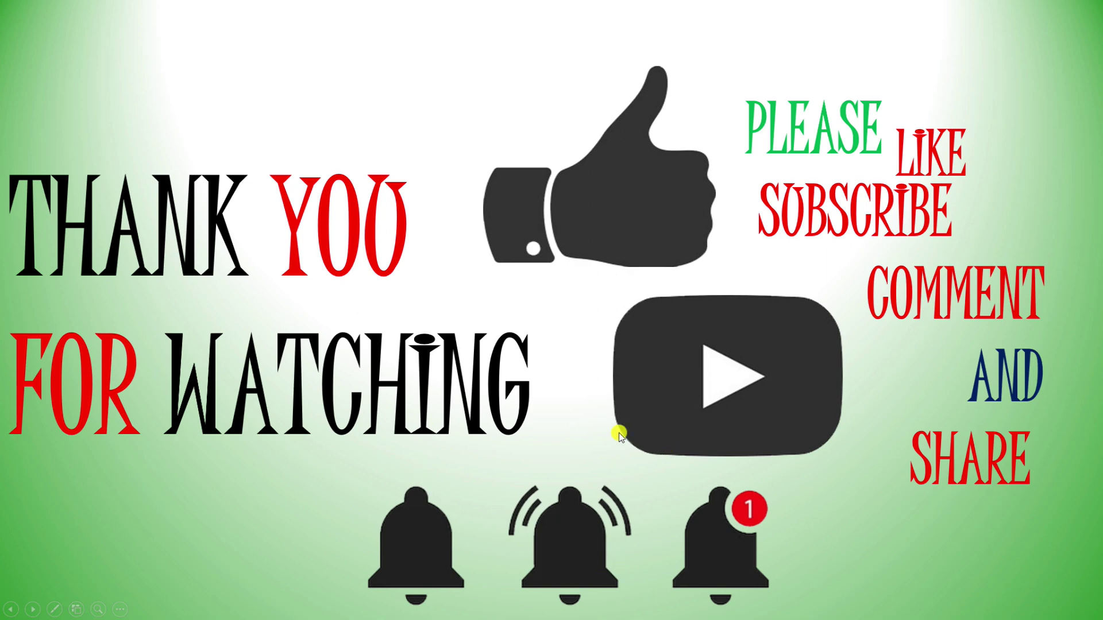
click(646, 416)
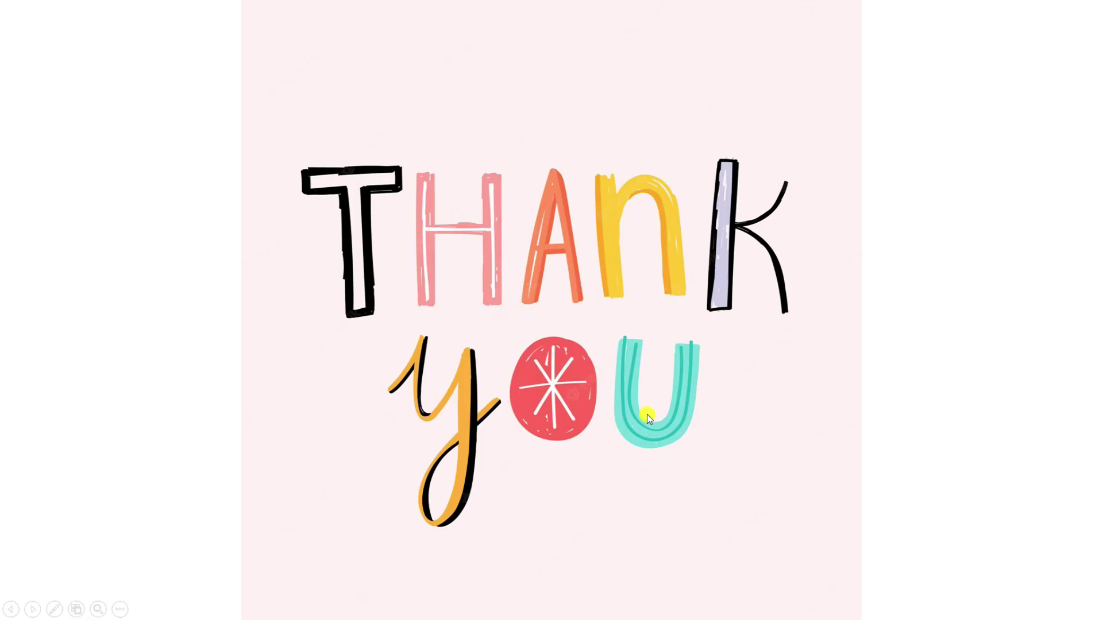